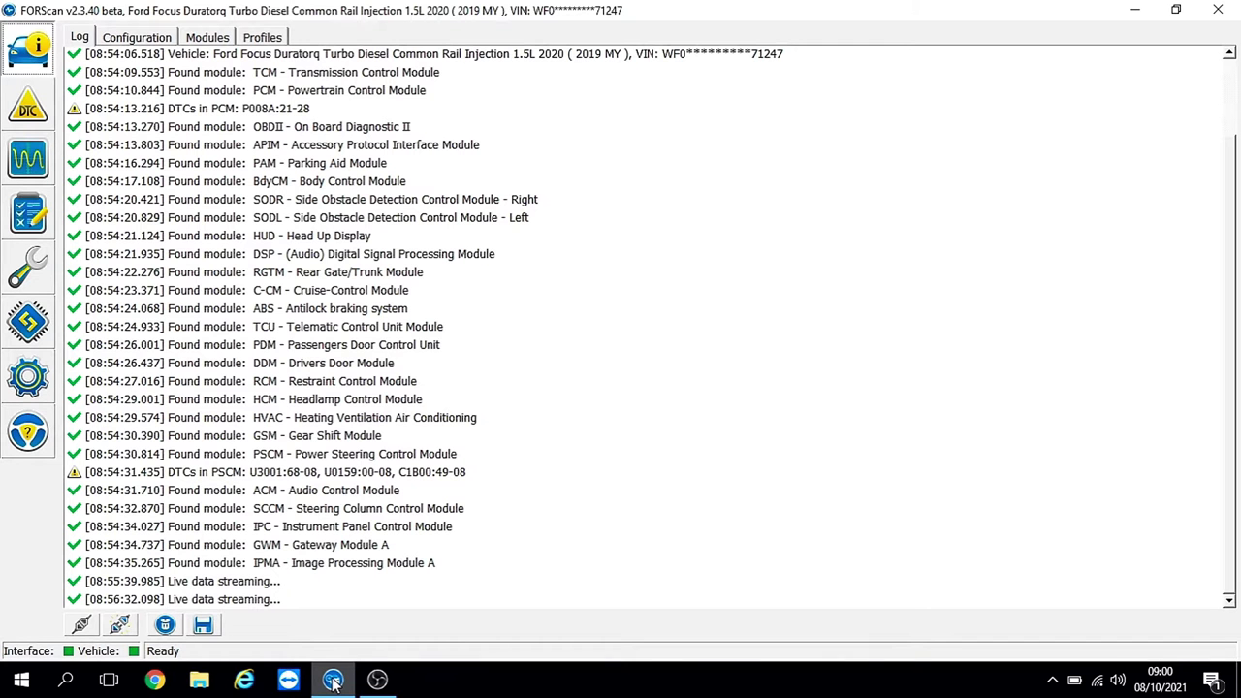
Step: Review the diagnostic trouble codes: PCM P008A:21-28 and the PSCM codes U3001:68-08, U0159:00-08 and C1B00:49-08
{"action": "left_click", "coordinate": [35, 115]}
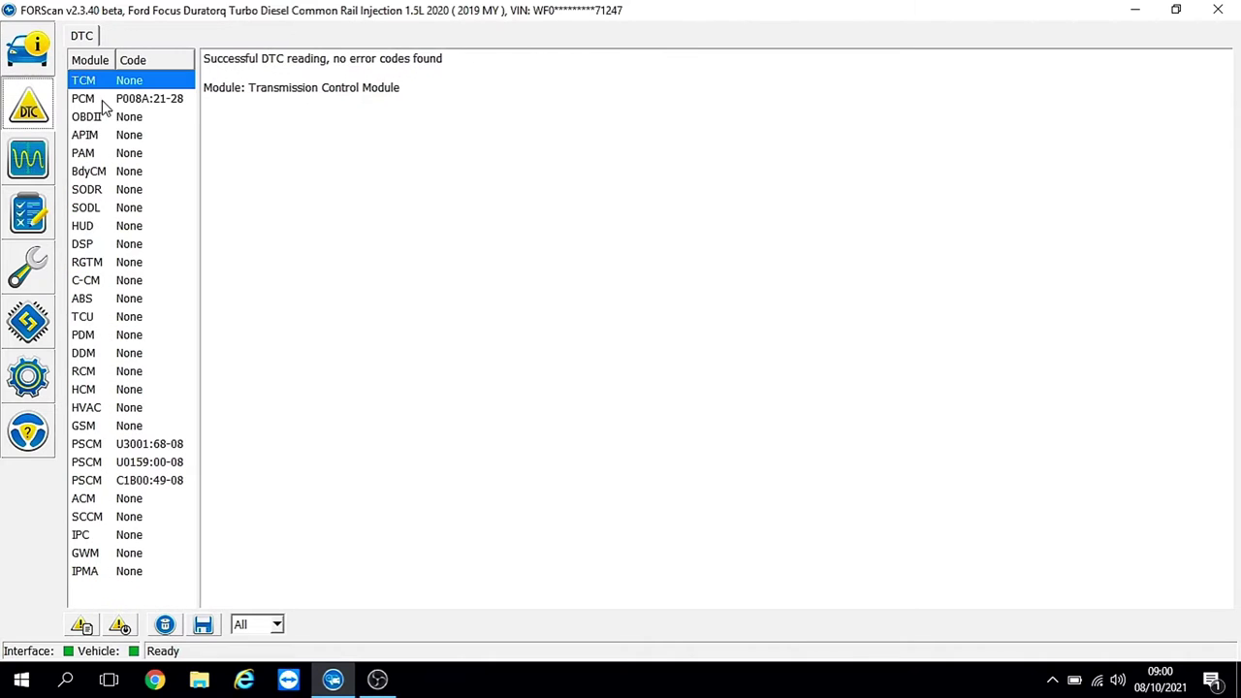
{"action": "left_click", "coordinate": [122, 102]}
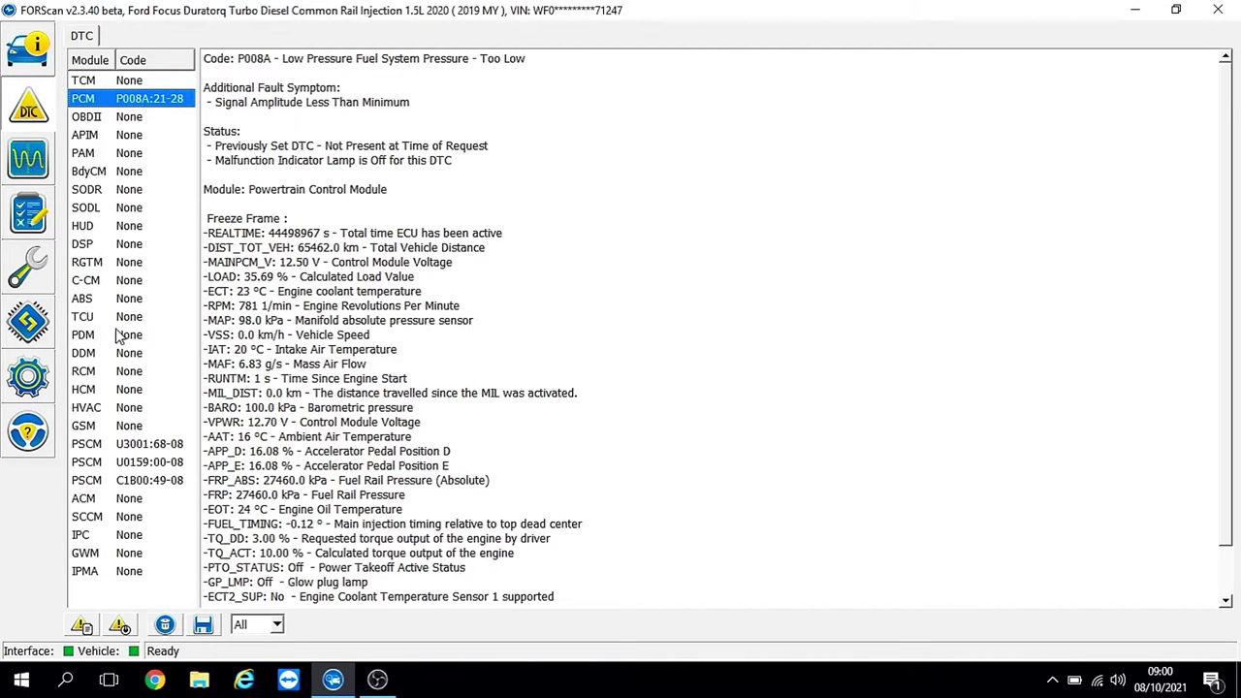
{"action": "left_click", "coordinate": [137, 448]}
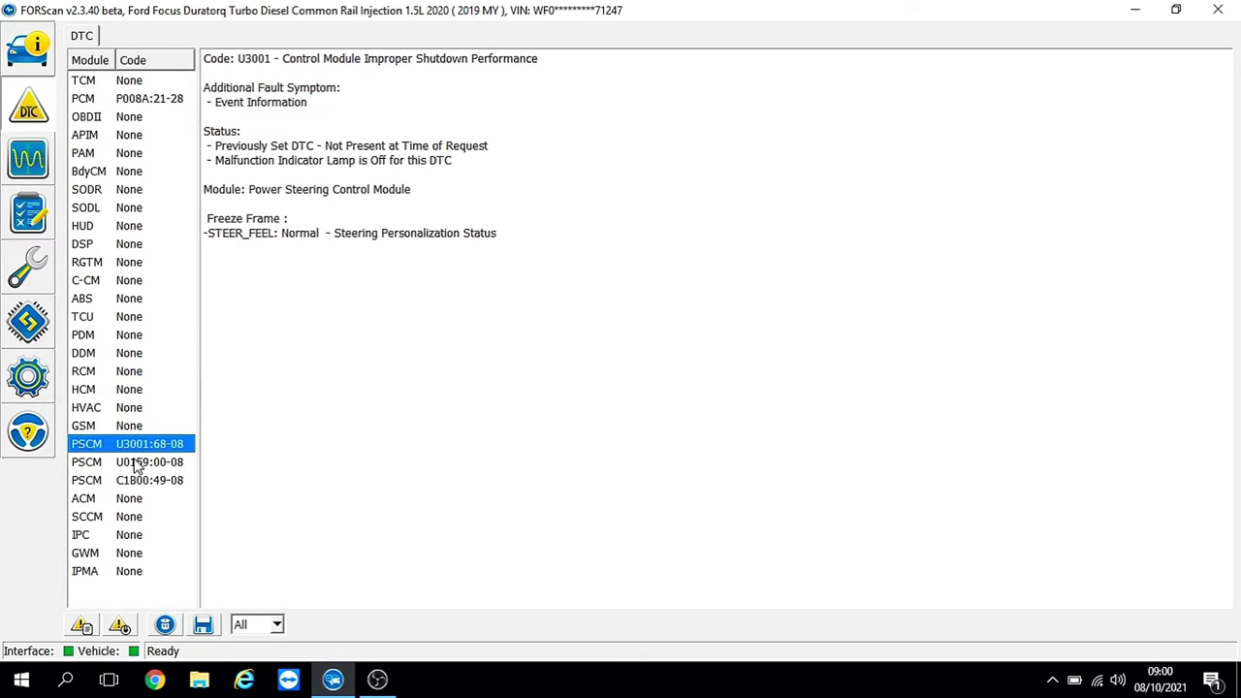
{"action": "left_click", "coordinate": [137, 465]}
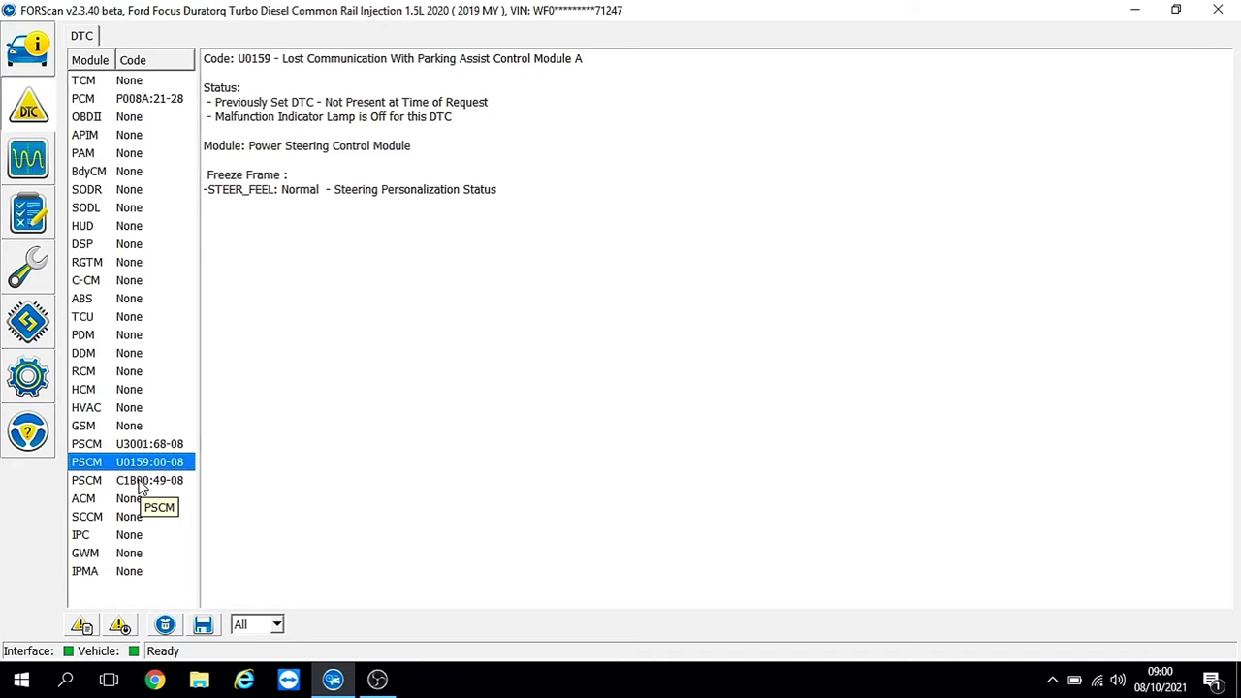
{"action": "left_click", "coordinate": [141, 487]}
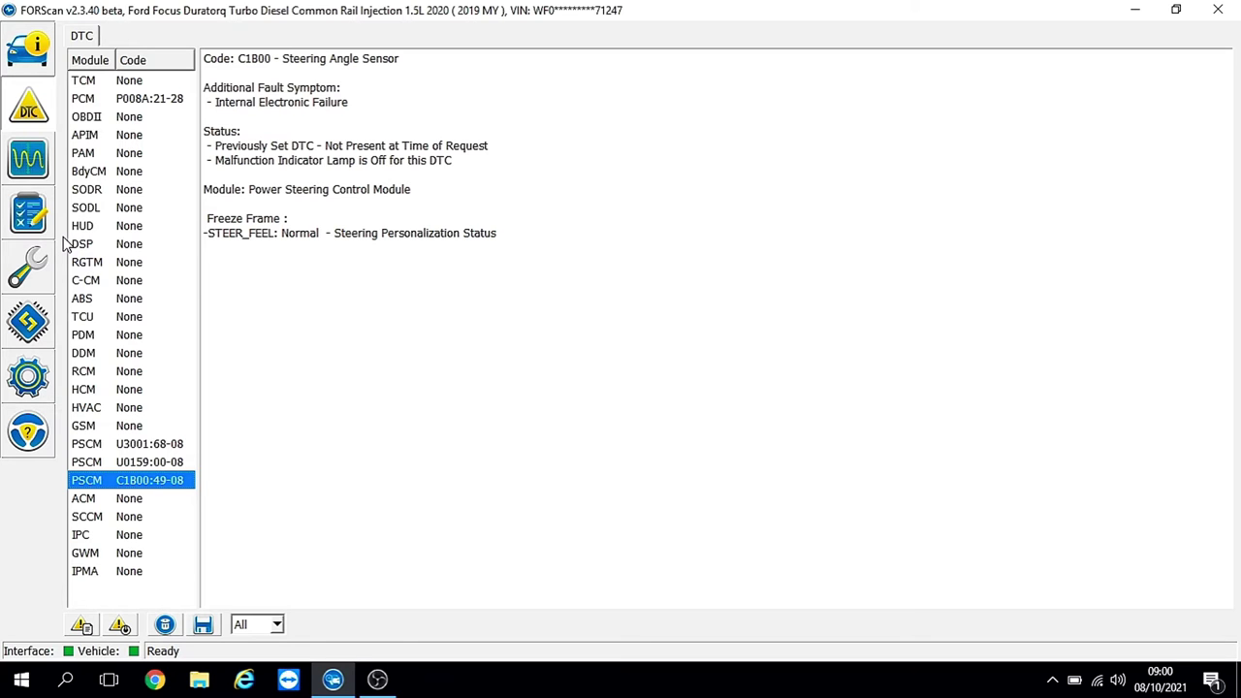
Step: Open the live data dashboard and start streaming the BdyCM battery PIDs
{"action": "left_click", "coordinate": [29, 163]}
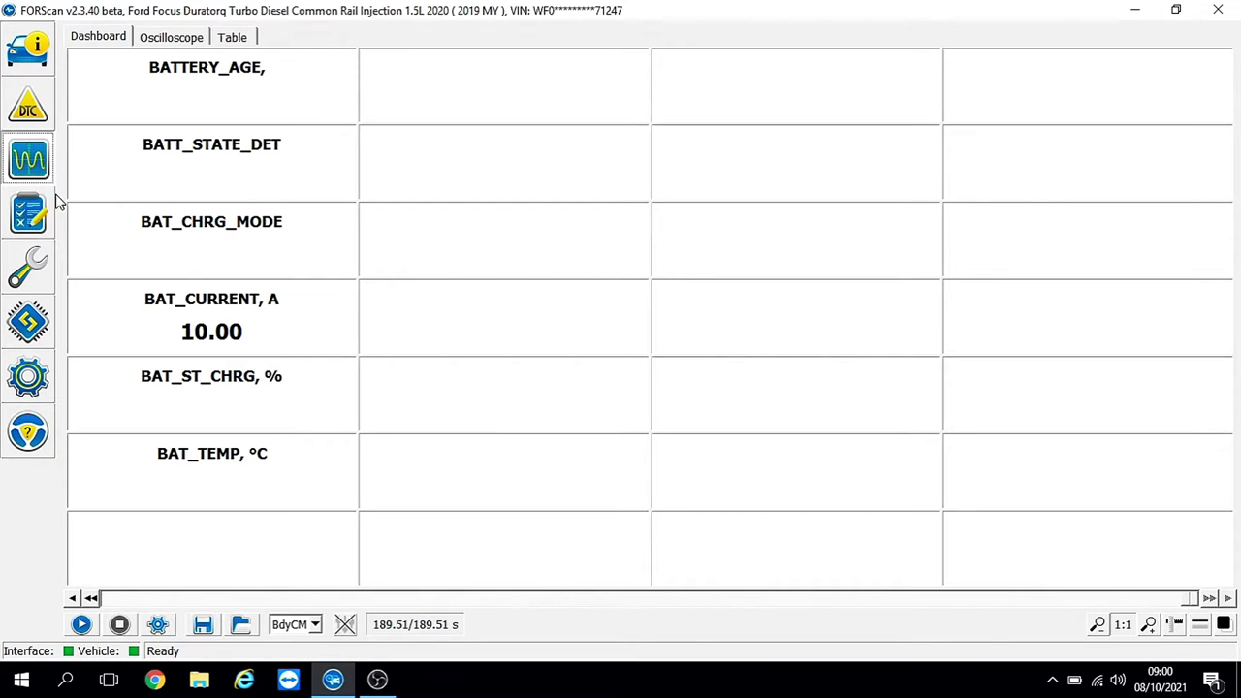
{"action": "left_click", "coordinate": [81, 626]}
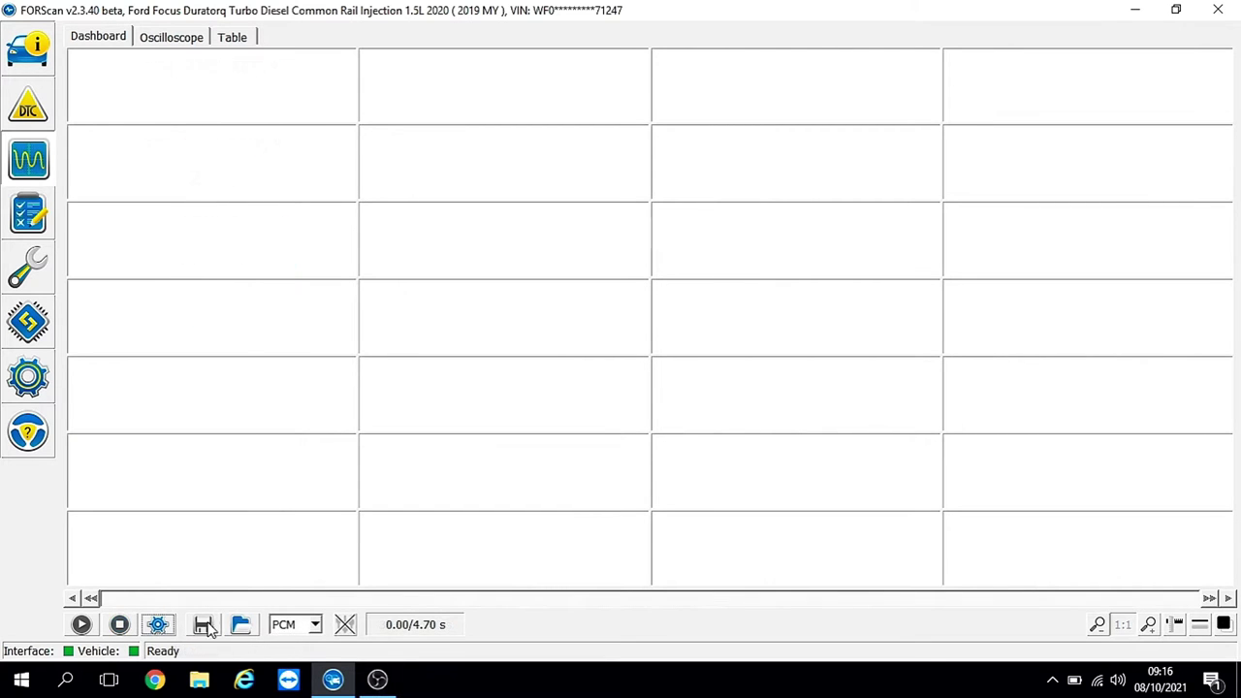
Step: Filter the PCM PIDs by "start" and add SS_DISABL_00 through SS_DISABL_20 to the live data dashboard
{"action": "left_click", "coordinate": [161, 626]}
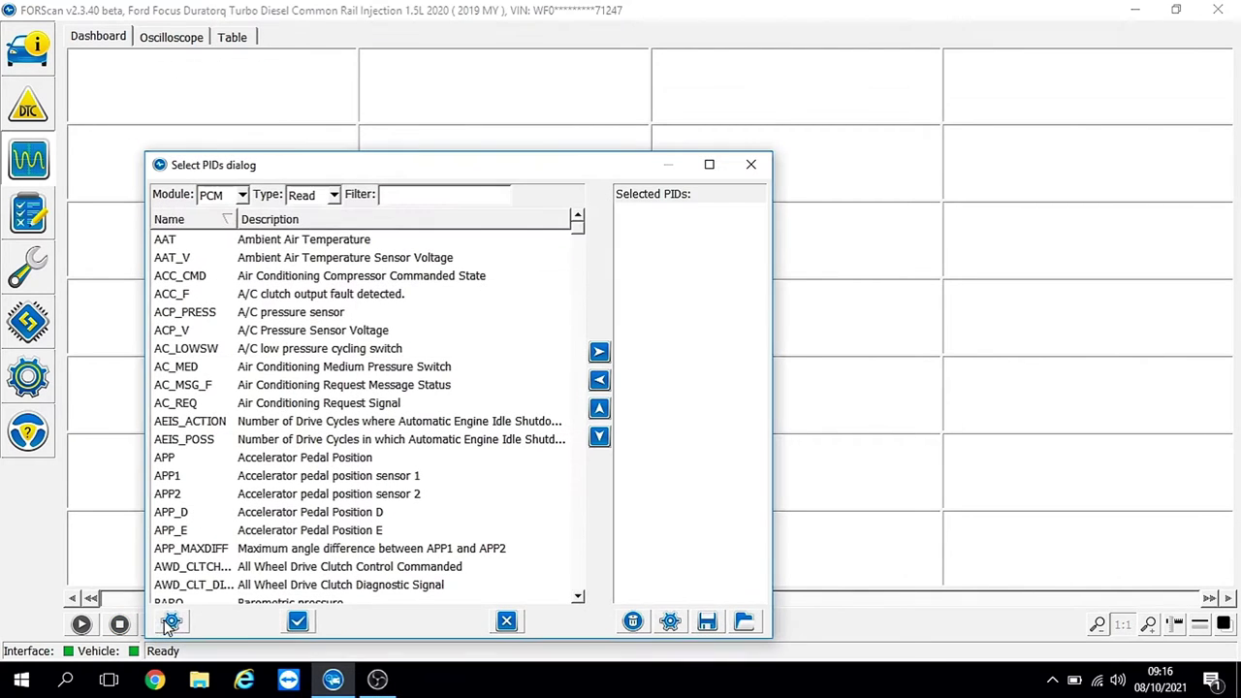
{"action": "left_click", "coordinate": [482, 197]}
{"action": "type", "text": "start"}
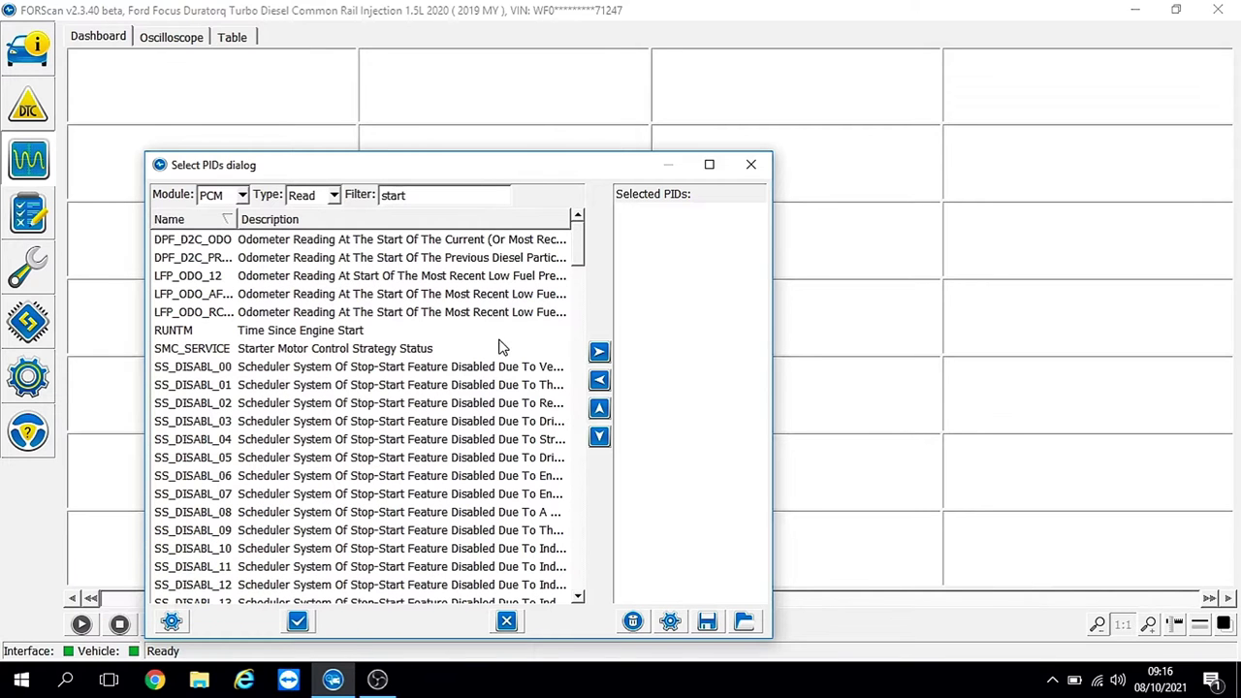
{"action": "left_click", "coordinate": [505, 371]}
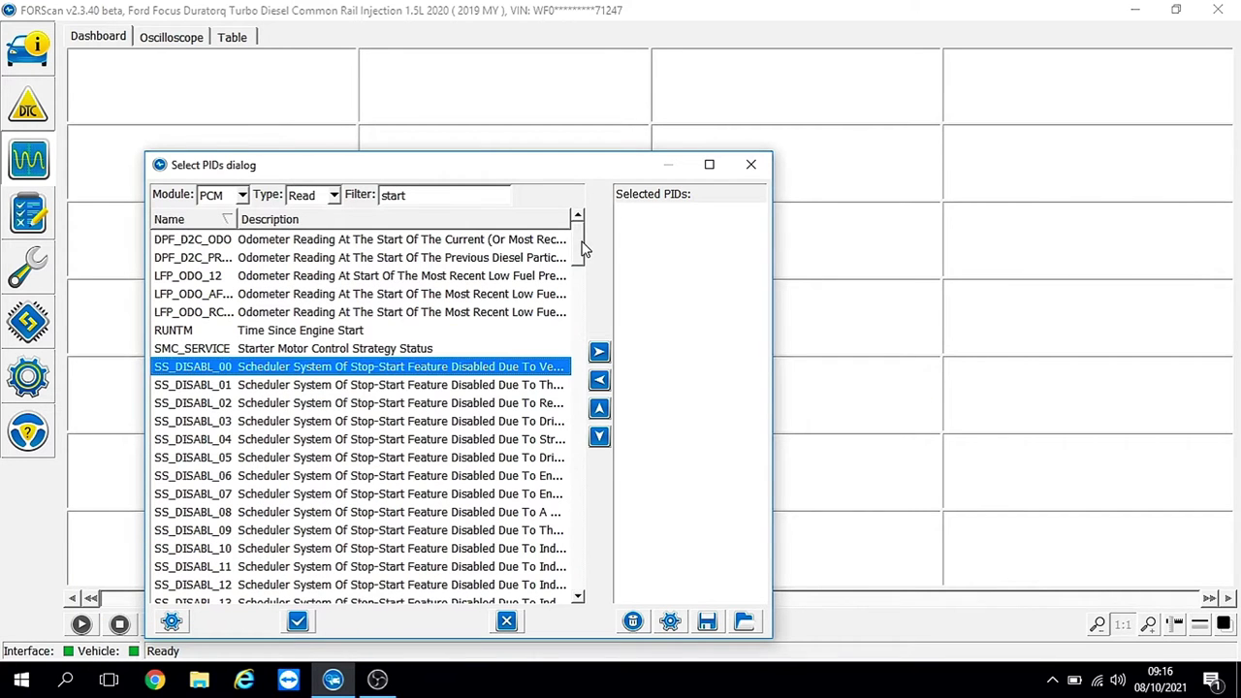
{"action": "left_click_drag", "start_coordinate": [585, 247], "coordinate": [585, 284]}
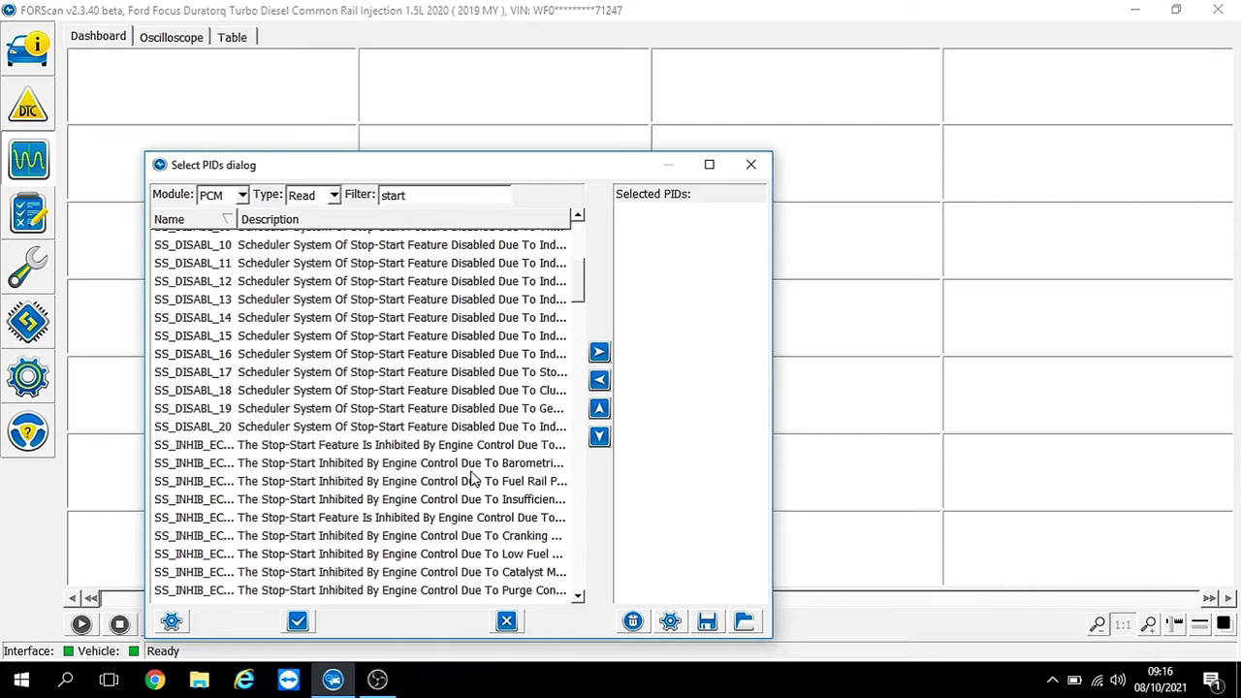
{"action": "left_click", "coordinate": [464, 428], "text": "shift"}
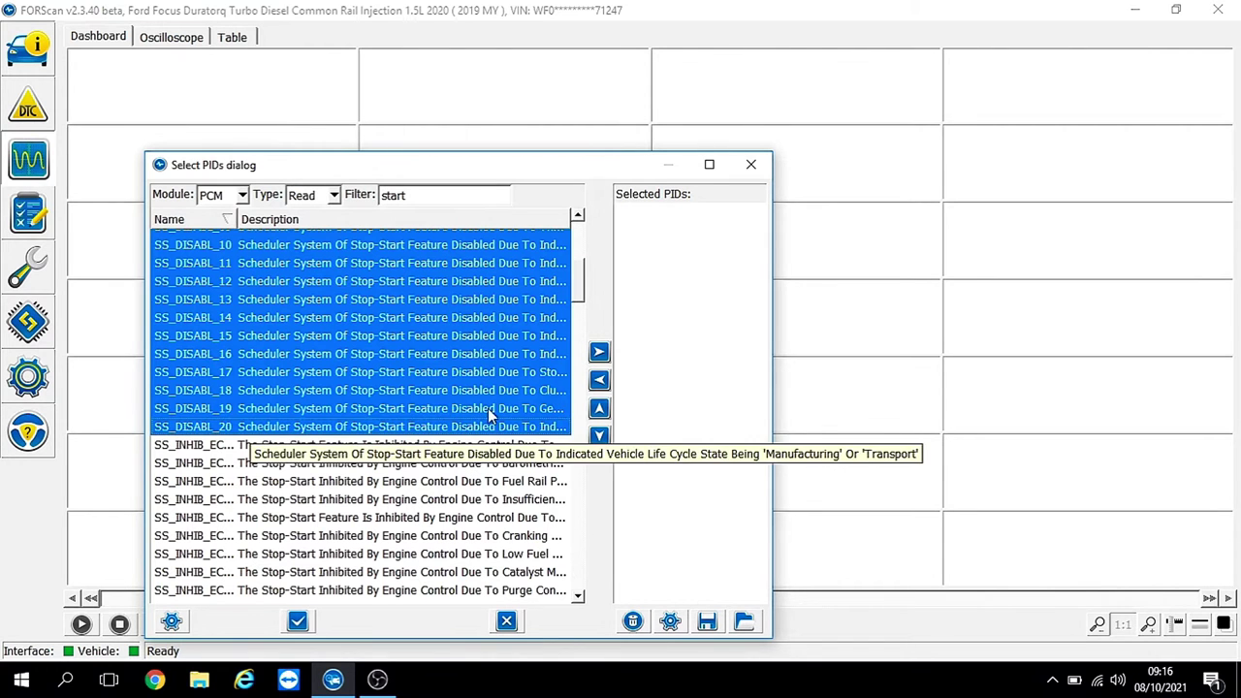
{"action": "left_click", "coordinate": [599, 352]}
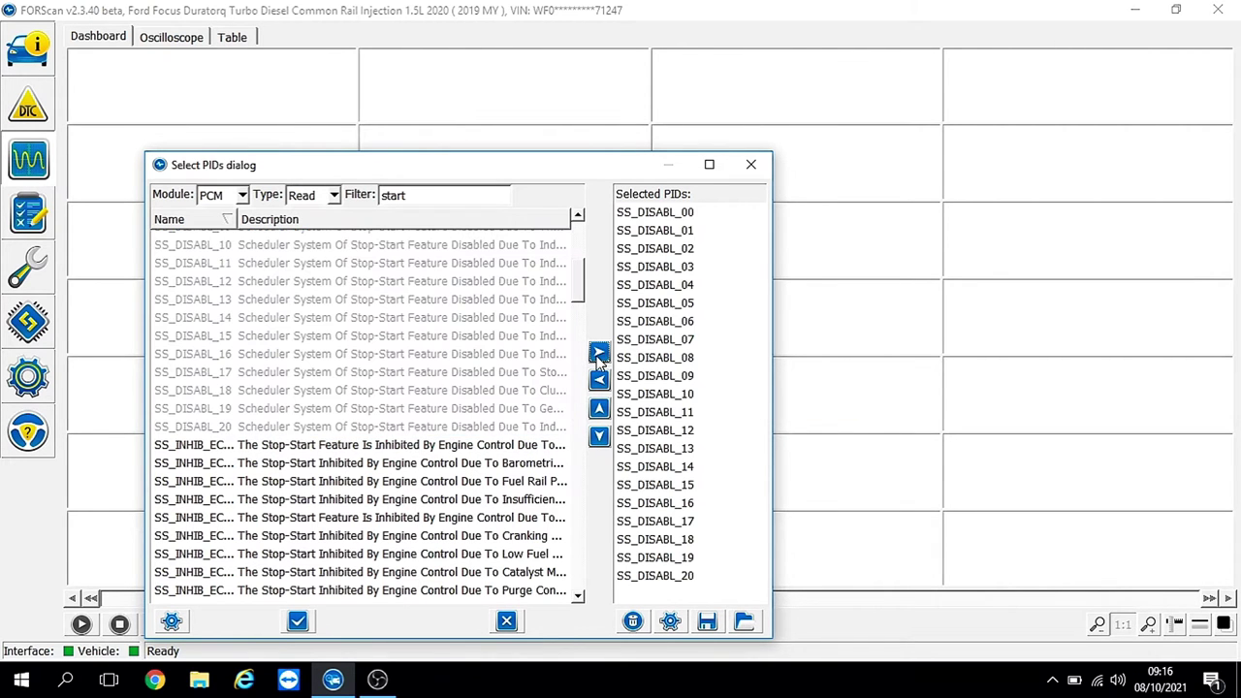
{"action": "left_click", "coordinate": [298, 622]}
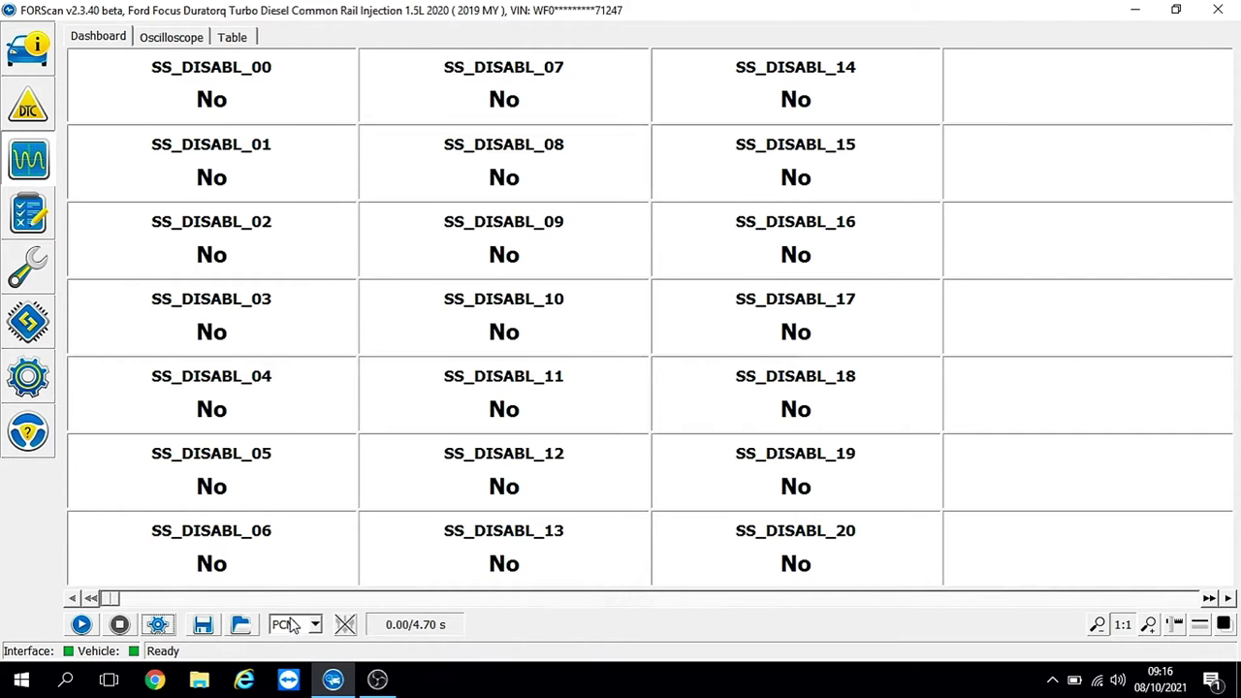
Step: Reopen the PID selection and remove SS_DISABL_00 through SS_DISABL_20 from the selected PIDs
{"action": "left_click", "coordinate": [165, 626]}
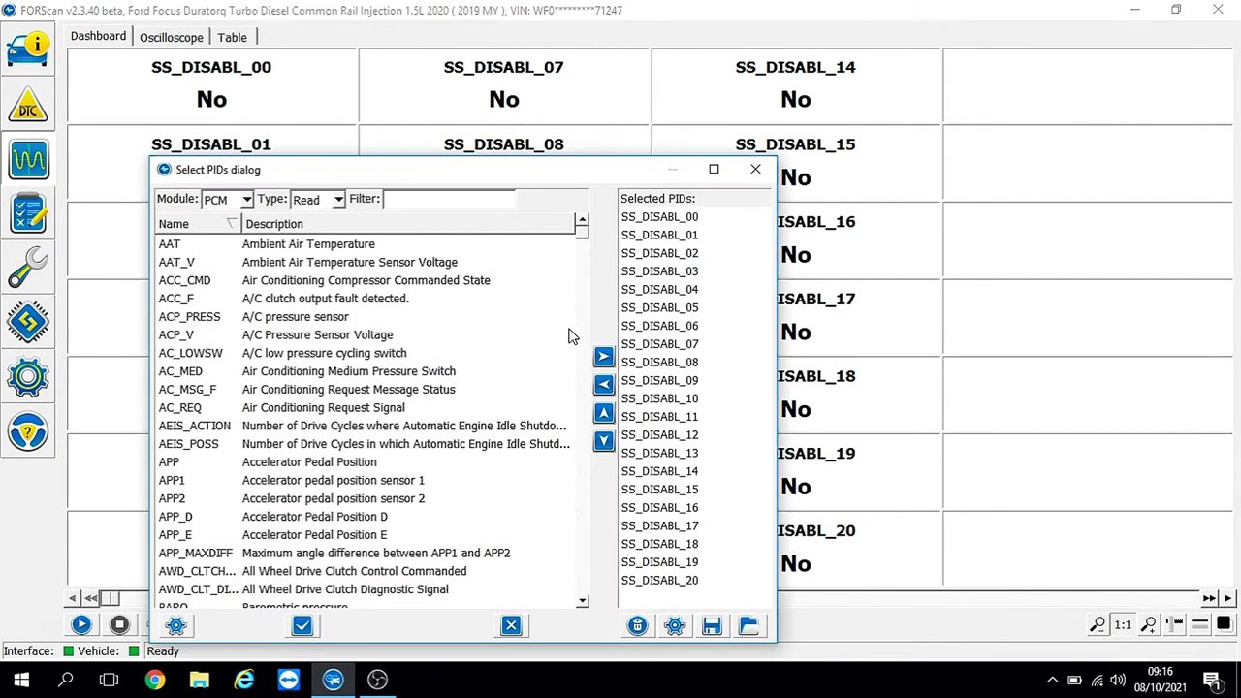
{"action": "left_click", "coordinate": [675, 217]}
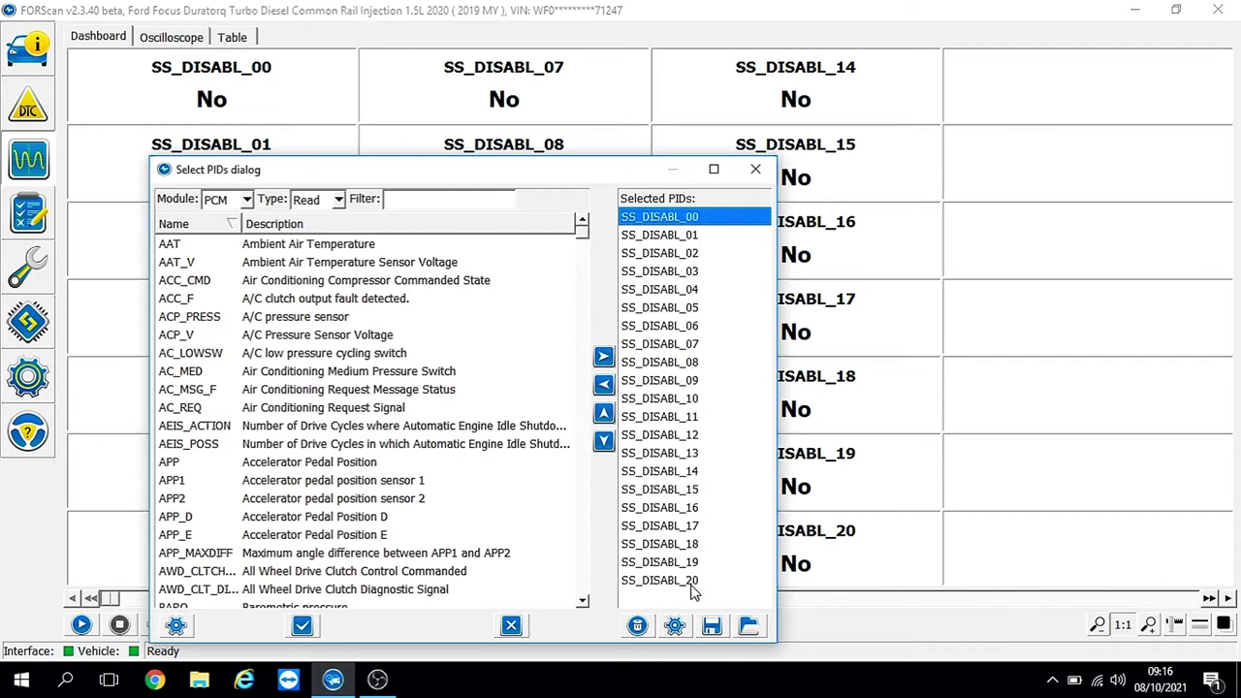
{"action": "left_click", "coordinate": [691, 582], "text": "shift"}
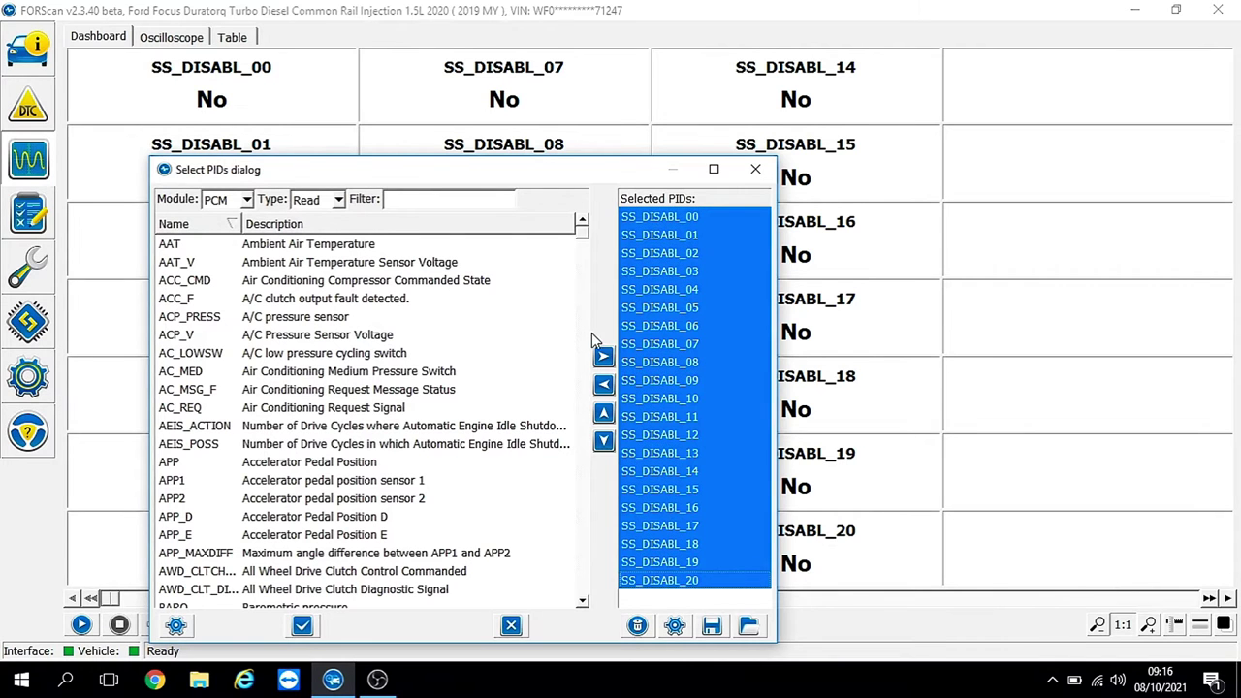
{"action": "left_click", "coordinate": [603, 384]}
Step: Filter the PCM PIDs by "start" and add the stop-start inhibit PIDs from SS_INHIB_EC00 through SS_INHIB_G1_00 to the selection
{"action": "left_click", "coordinate": [503, 196]}
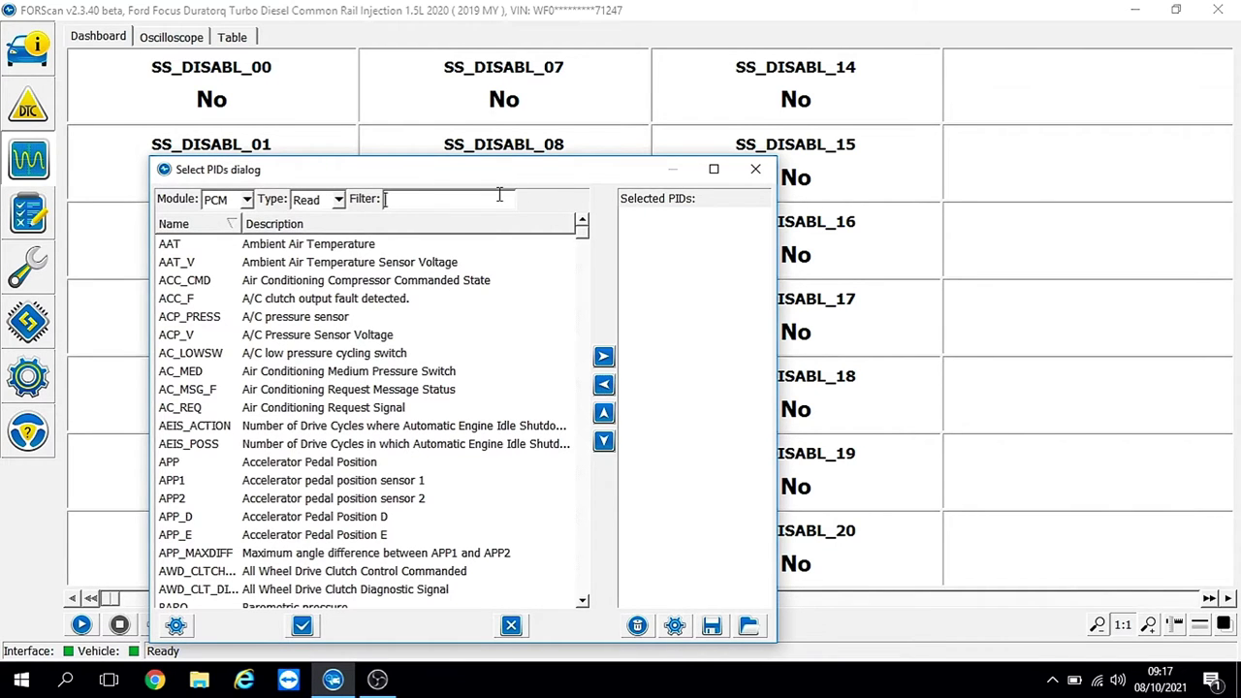
{"action": "type", "text": "start"}
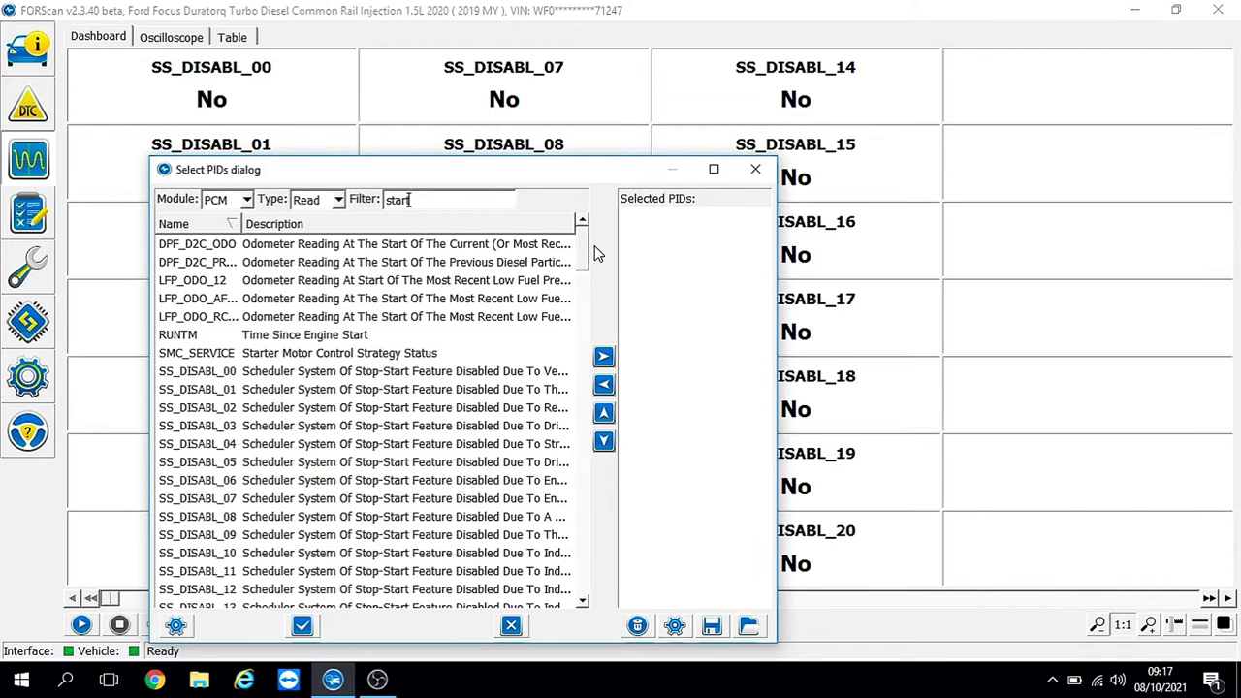
{"action": "left_click_drag", "start_coordinate": [588, 248], "coordinate": [586, 312]}
{"action": "left_click", "coordinate": [469, 314]}
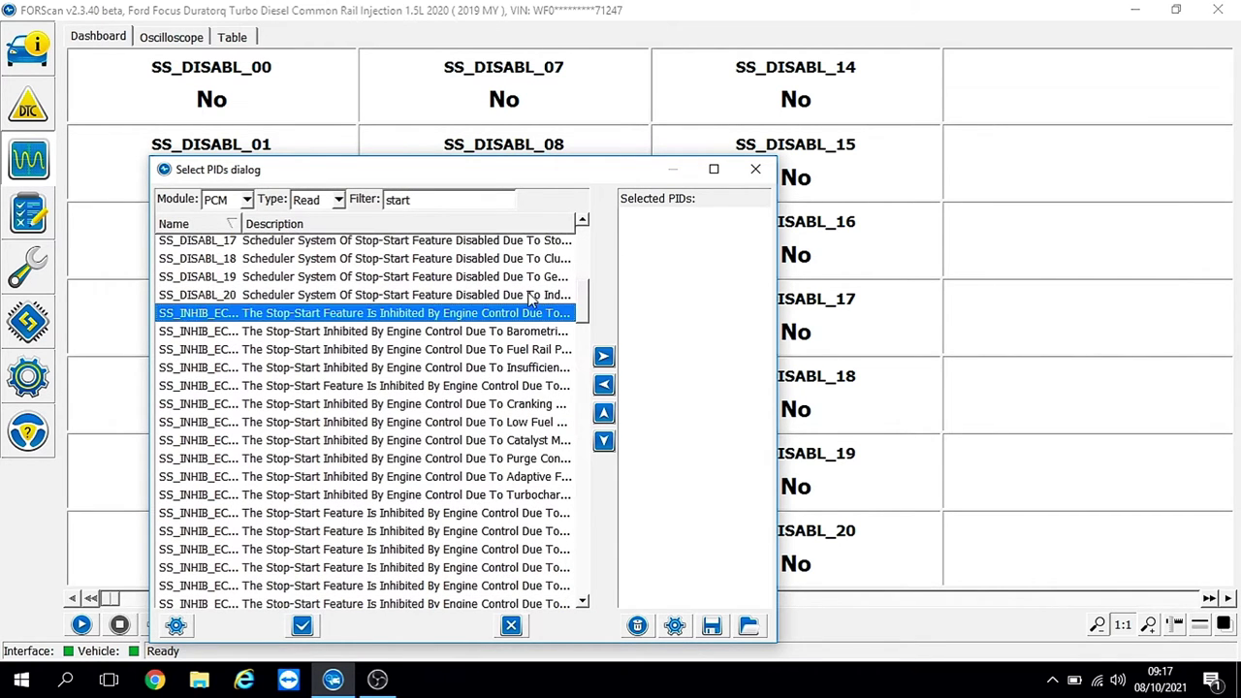
{"action": "scroll", "coordinate": [530, 301], "scroll_direction": "down", "scroll_amount": 5}
{"action": "left_click", "coordinate": [529, 547], "text": "shift"}
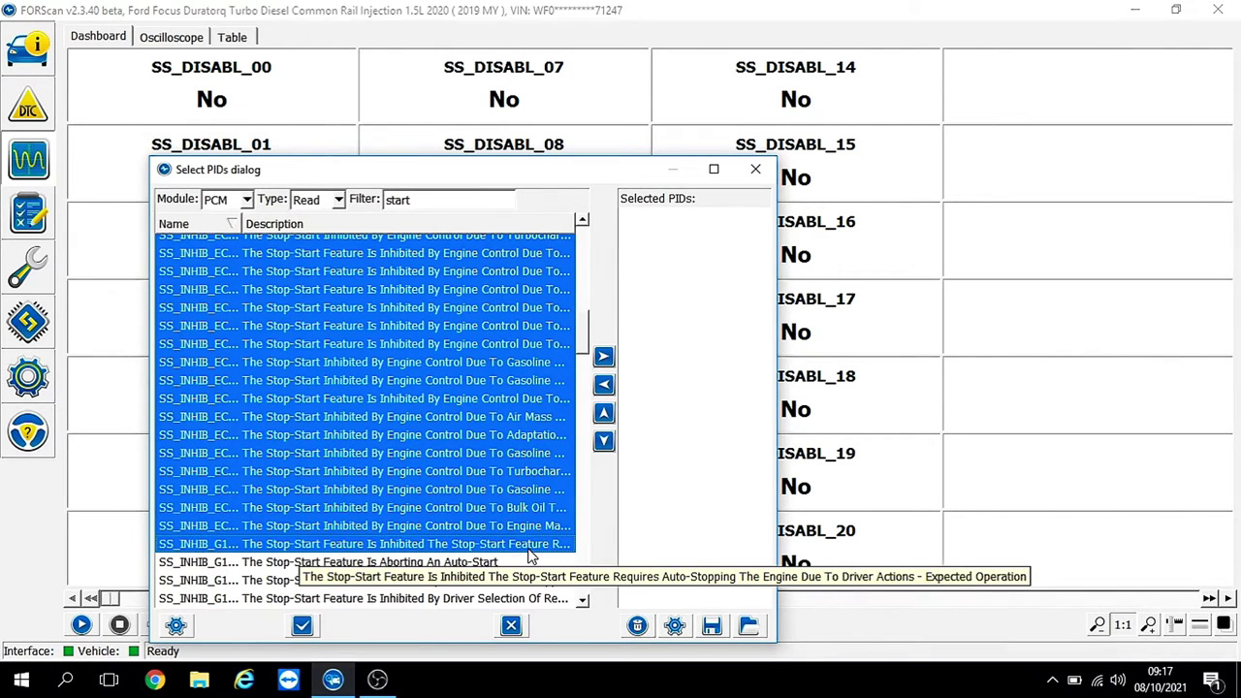
{"action": "left_click", "coordinate": [603, 358]}
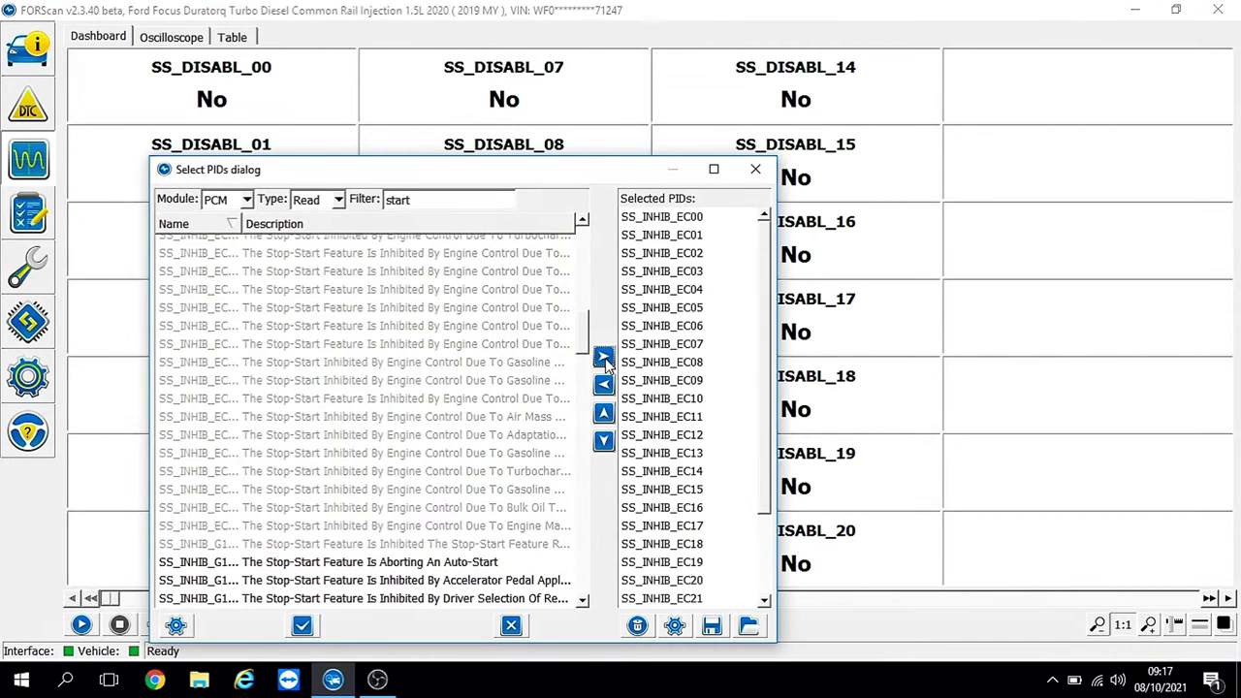
Step: Apply the inhibit PID selection to the dashboard, stream its live values briefly, and stop the streaming
{"action": "left_click", "coordinate": [309, 626]}
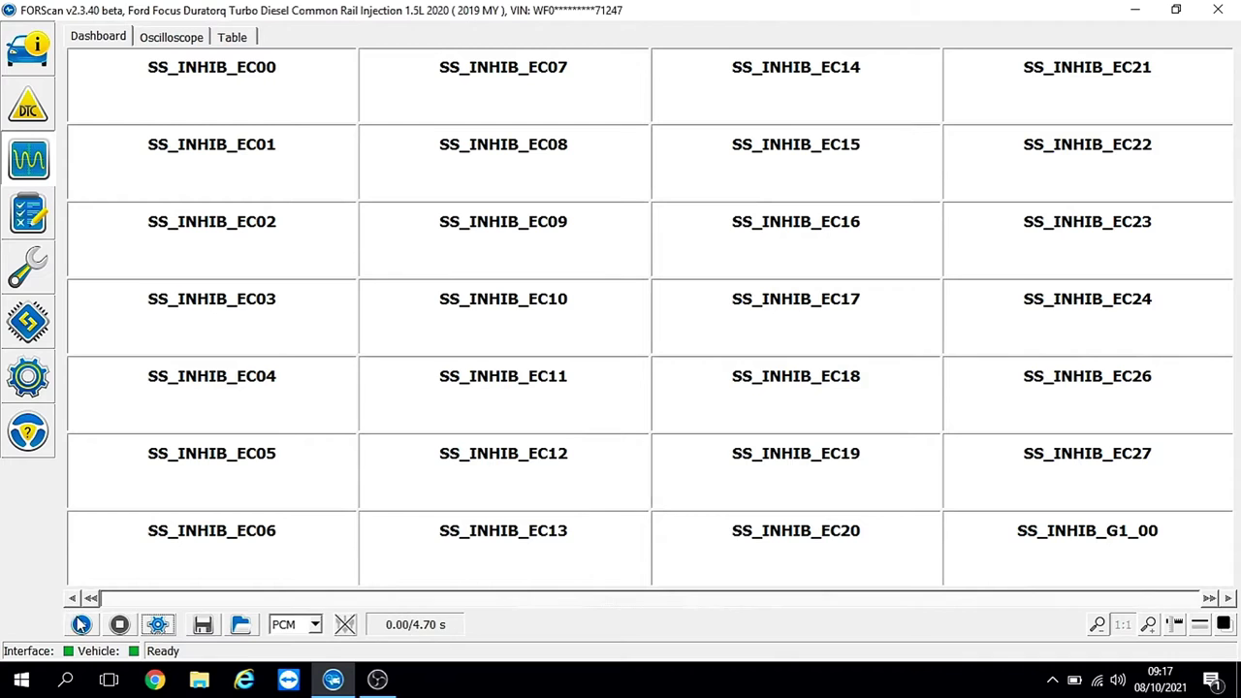
{"action": "left_click", "coordinate": [80, 624]}
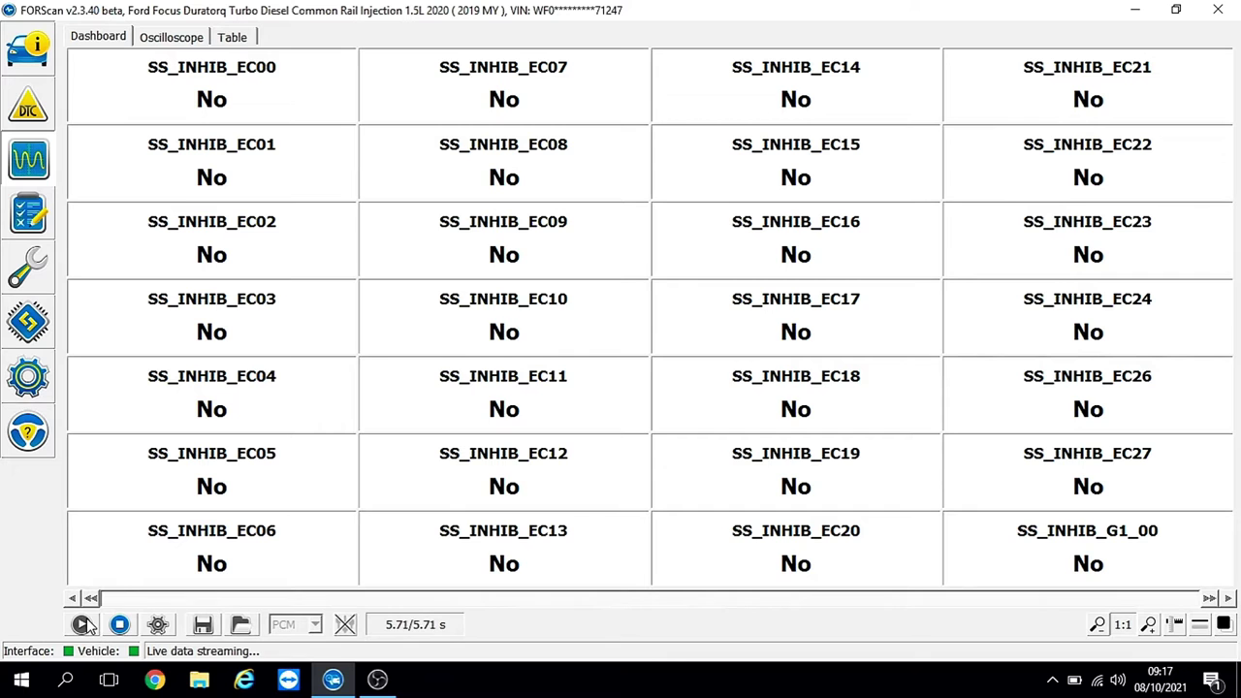
{"action": "left_click", "coordinate": [119, 624]}
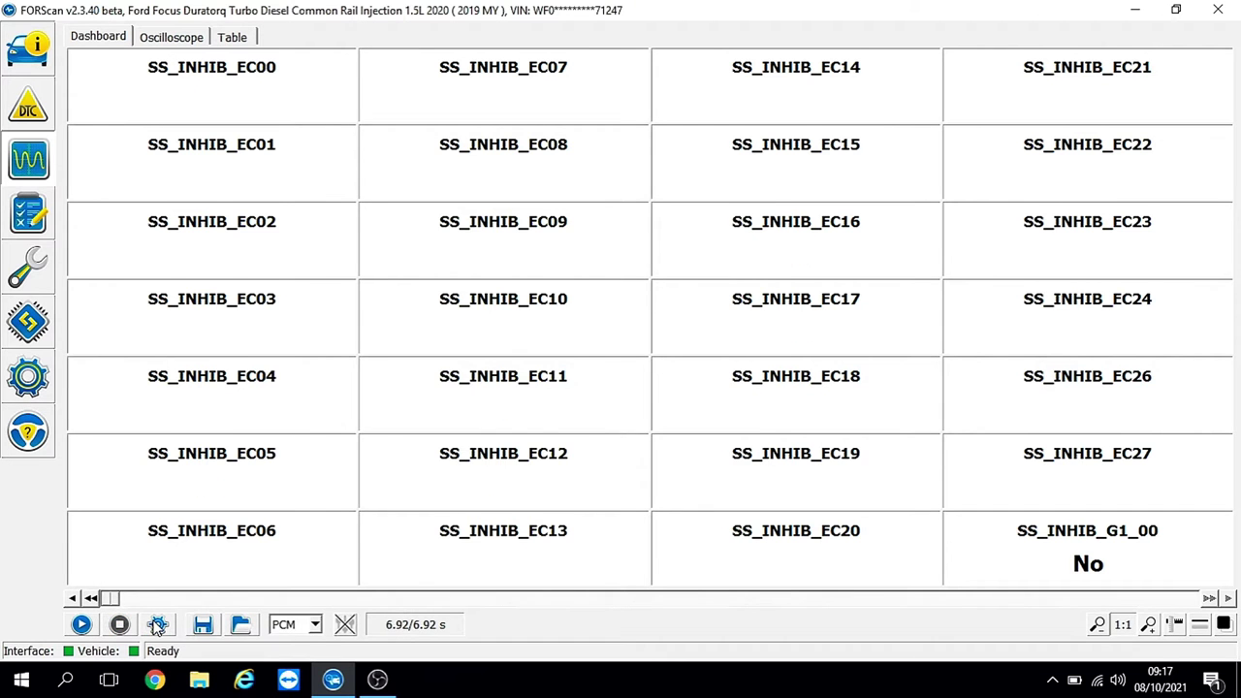
Step: Reopen the PID selection, filter by "start", and remove all selected PIDs from SS_INHIB_EC00 through SS_INHIB_G1_00
{"action": "left_click", "coordinate": [157, 625]}
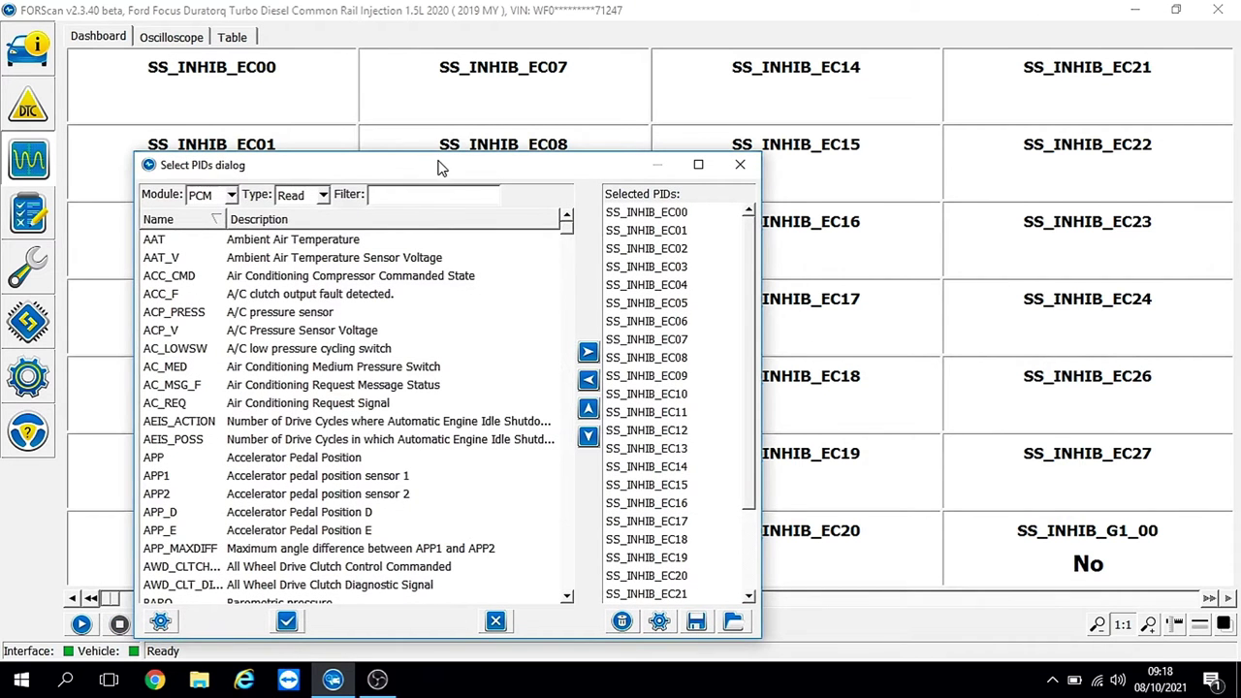
{"action": "type", "text": "start"}
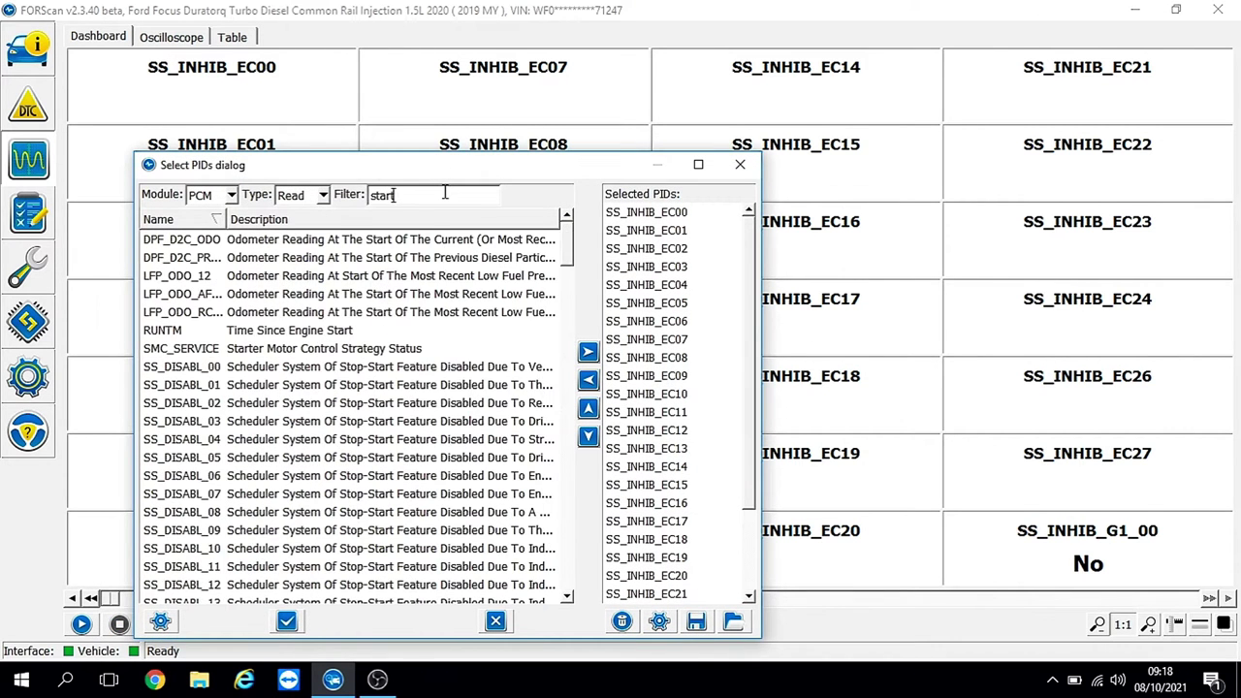
{"action": "left_click", "coordinate": [622, 216]}
{"action": "left_click_drag", "start_coordinate": [748, 320], "coordinate": [755, 456]}
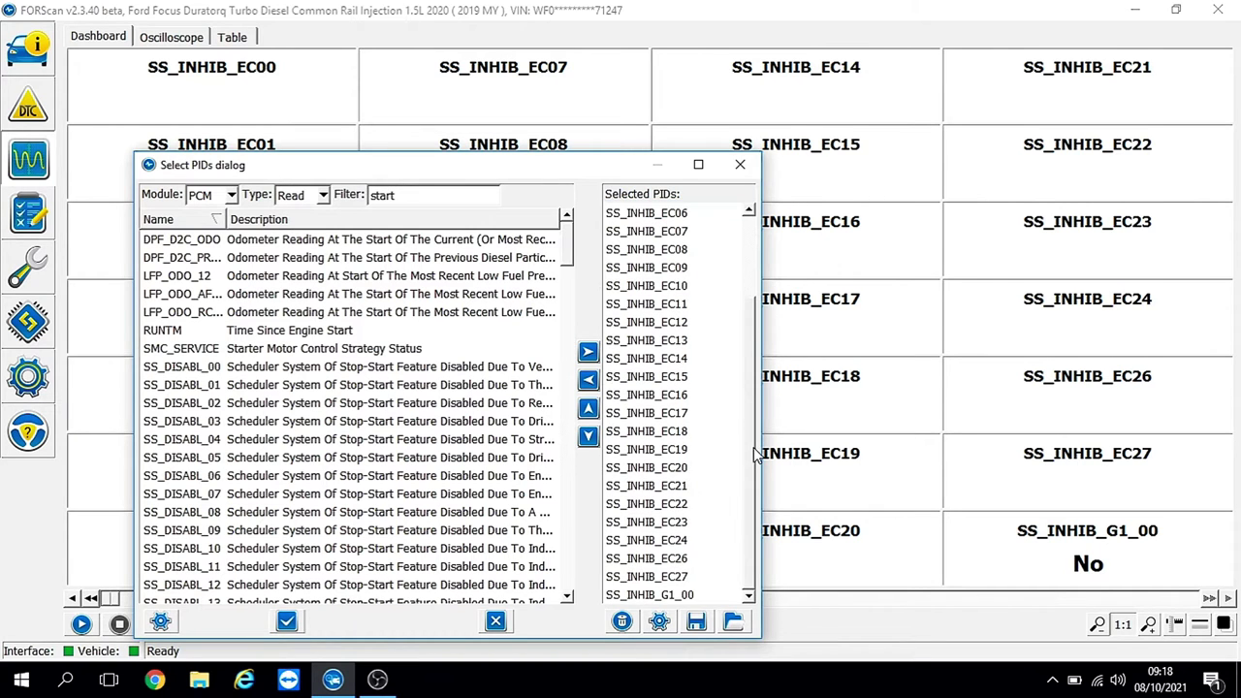
{"action": "left_click", "coordinate": [629, 595], "text": "shift"}
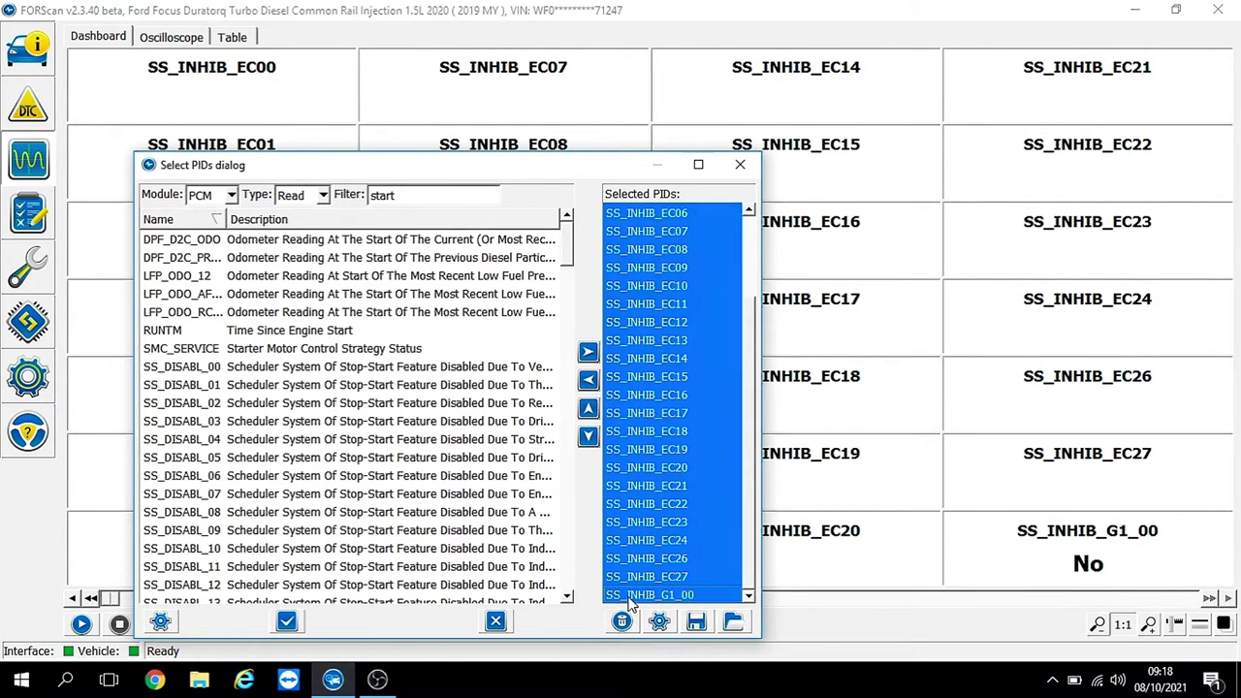
{"action": "left_click", "coordinate": [589, 379]}
Step: Add the stop-start inhibit PIDs SS_INHIB_G1_00 through SS_INHIB_G1_23 to the selected PIDs
{"action": "left_click_drag", "start_coordinate": [566, 248], "coordinate": [584, 347]}
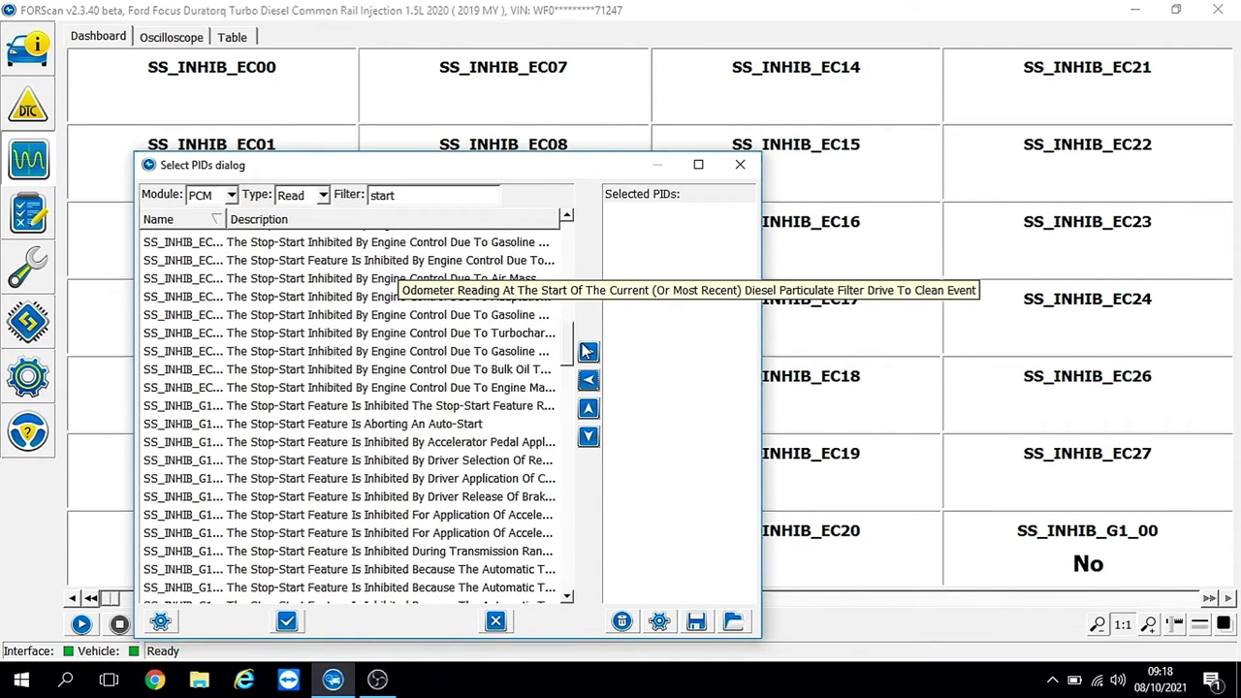
{"action": "left_click", "coordinate": [468, 407]}
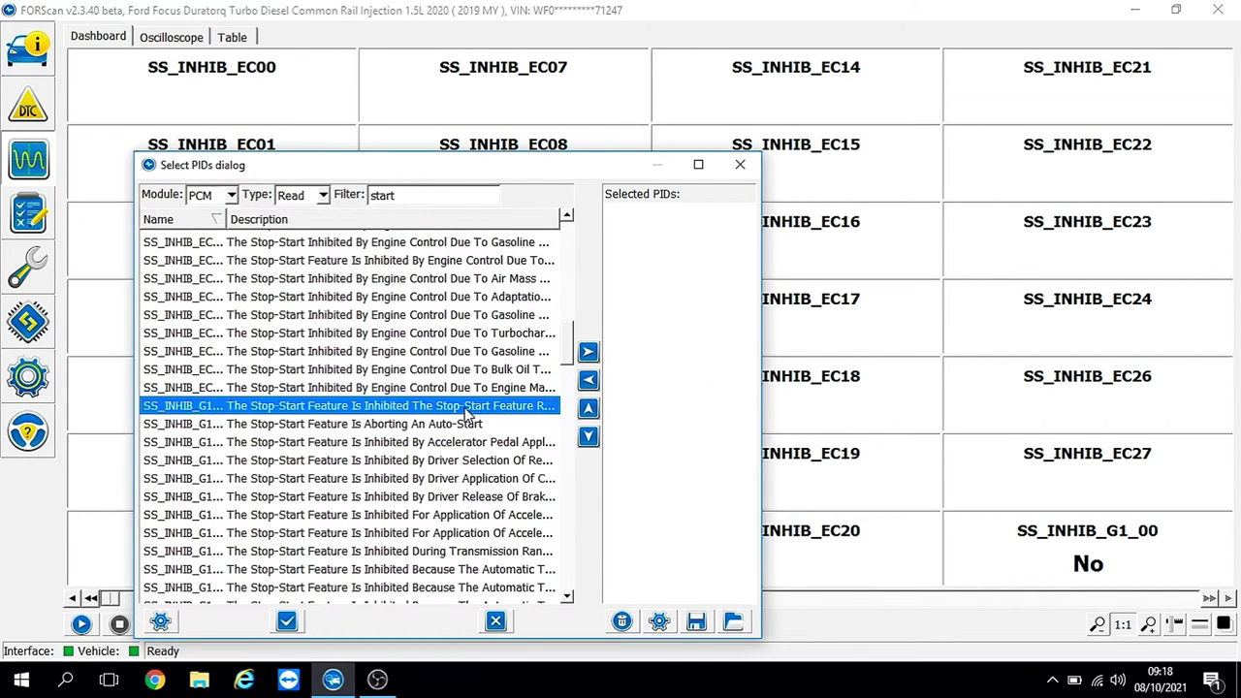
{"action": "left_click_drag", "start_coordinate": [565, 349], "coordinate": [570, 388]}
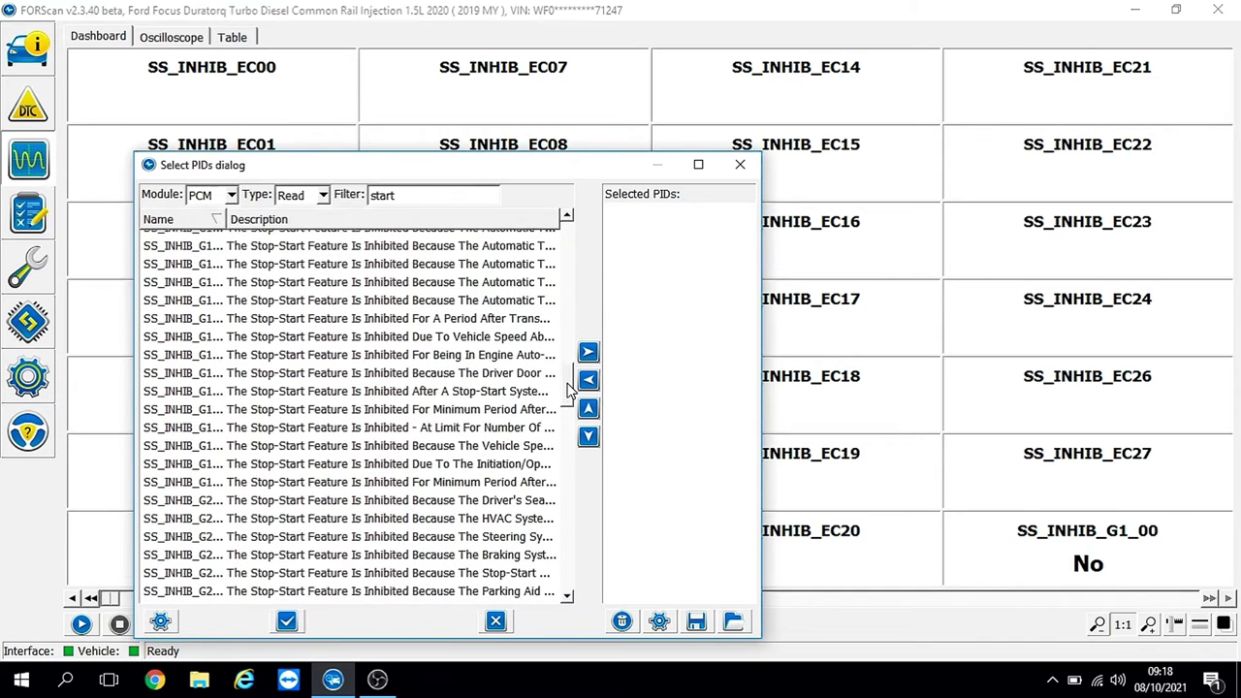
{"action": "left_click", "coordinate": [480, 483], "text": "shift"}
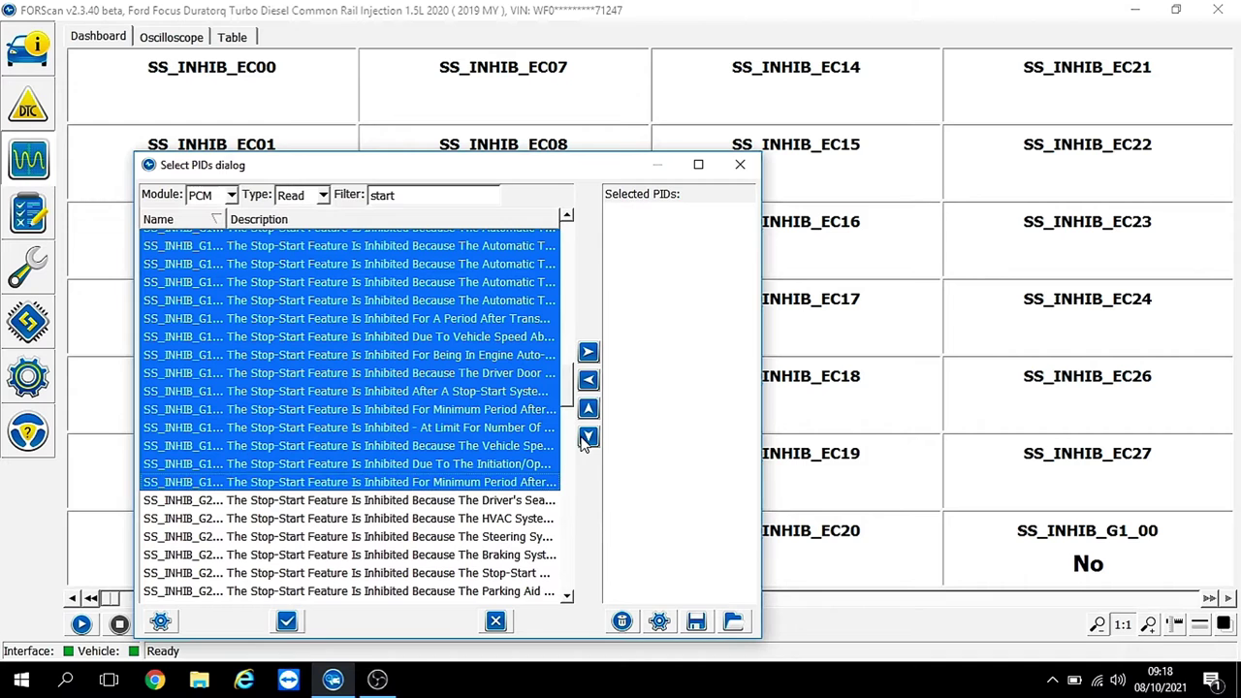
{"action": "left_click", "coordinate": [589, 354]}
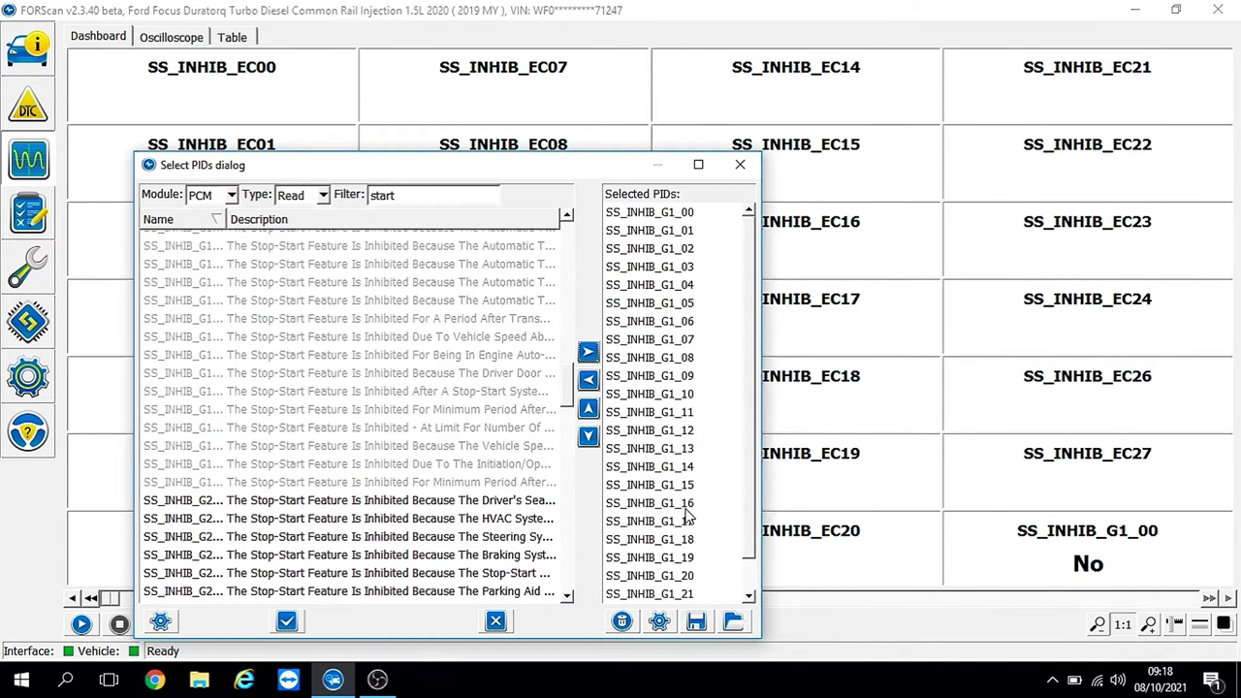
{"action": "left_click_drag", "start_coordinate": [744, 499], "coordinate": [753, 538]}
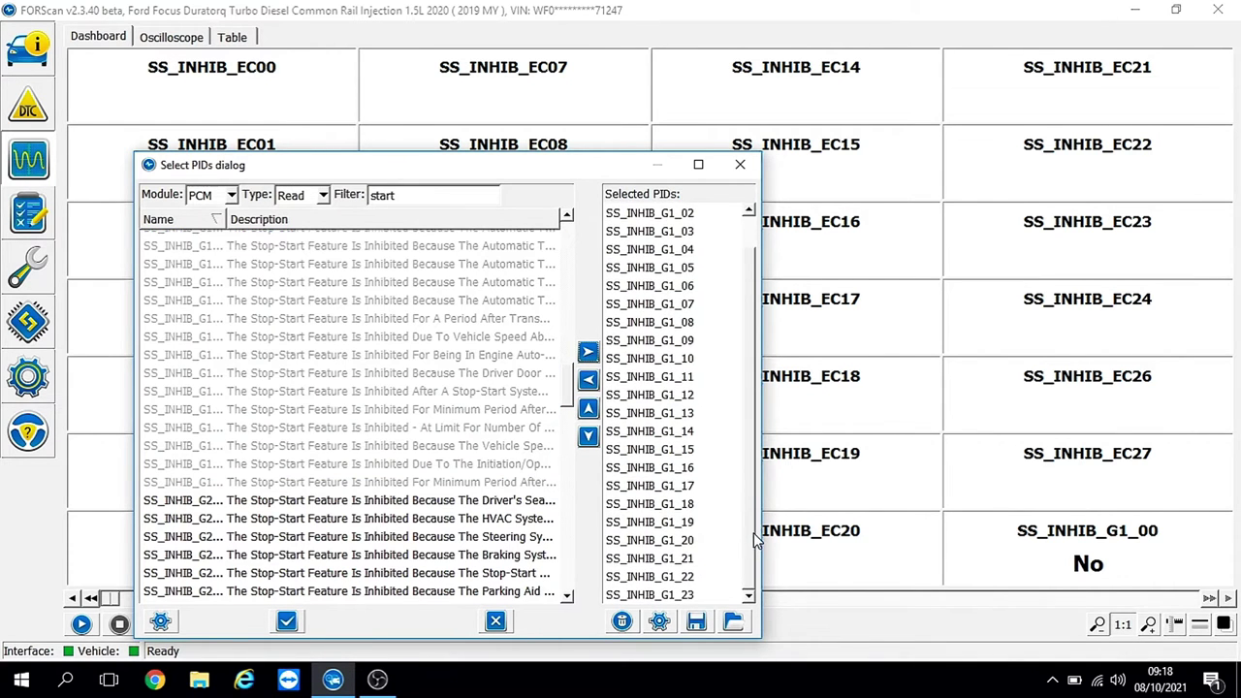
Step: Apply the SS_INHIB_G1 PID selection to the dashboard, stream its live values briefly, and stop the streaming
{"action": "left_click", "coordinate": [287, 622]}
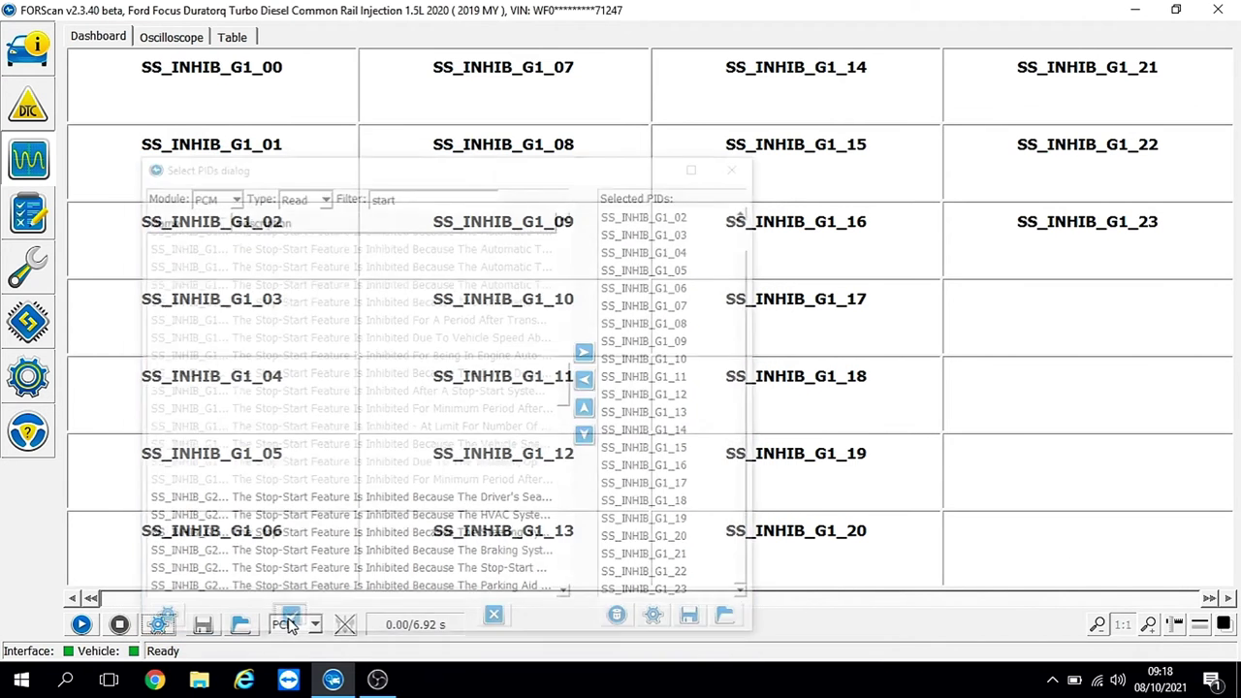
{"action": "left_click", "coordinate": [82, 625]}
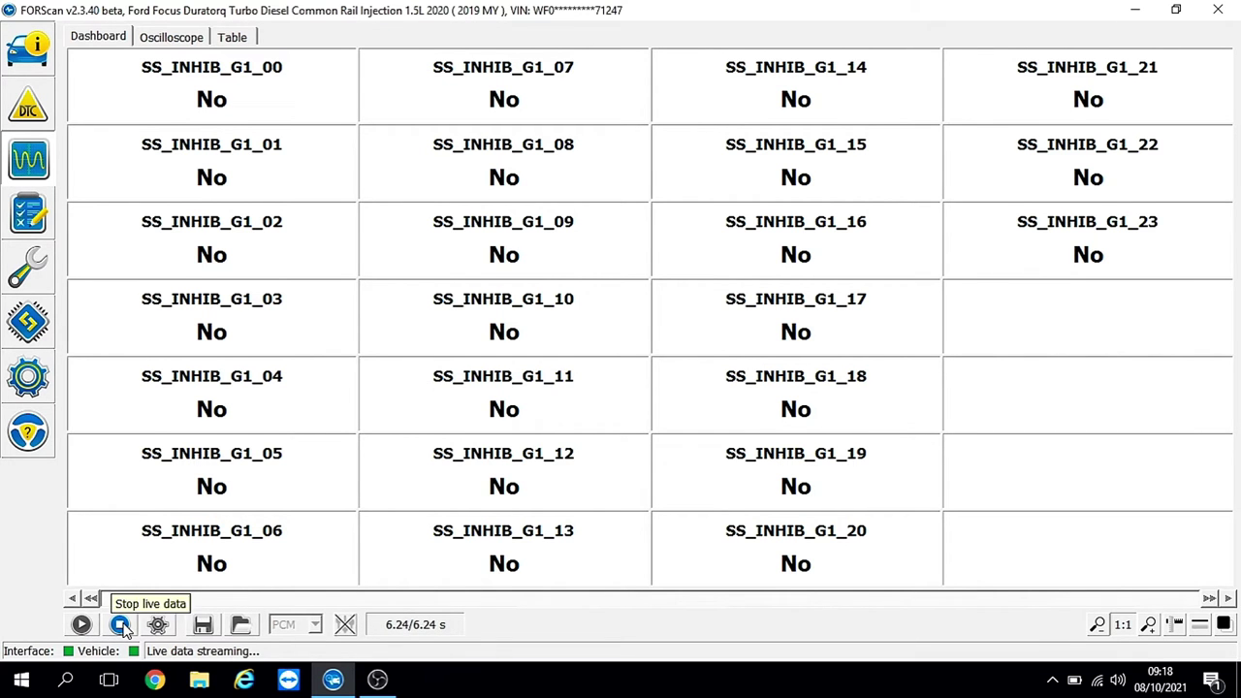
{"action": "left_click", "coordinate": [123, 626]}
Step: Reopen the PID selection and remove all selected PIDs from SS_INHIB_G1_00 through SS_INHIB_G1_23
{"action": "left_click", "coordinate": [158, 624]}
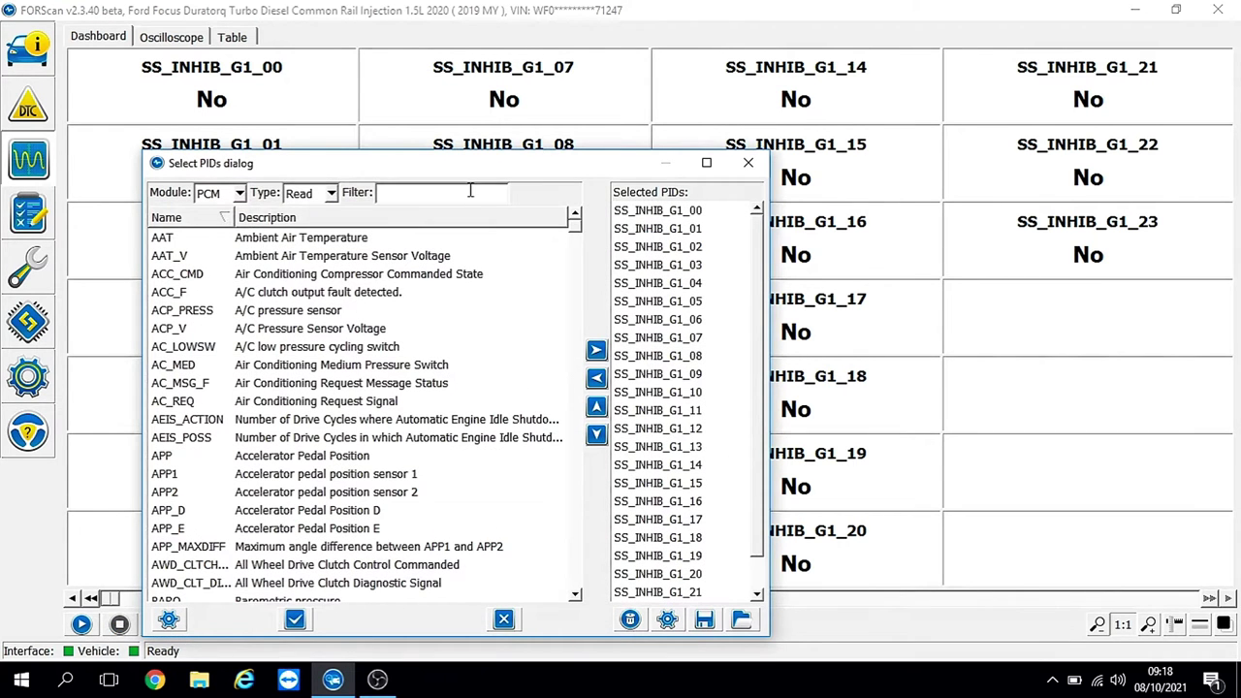
{"action": "left_click", "coordinate": [642, 215]}
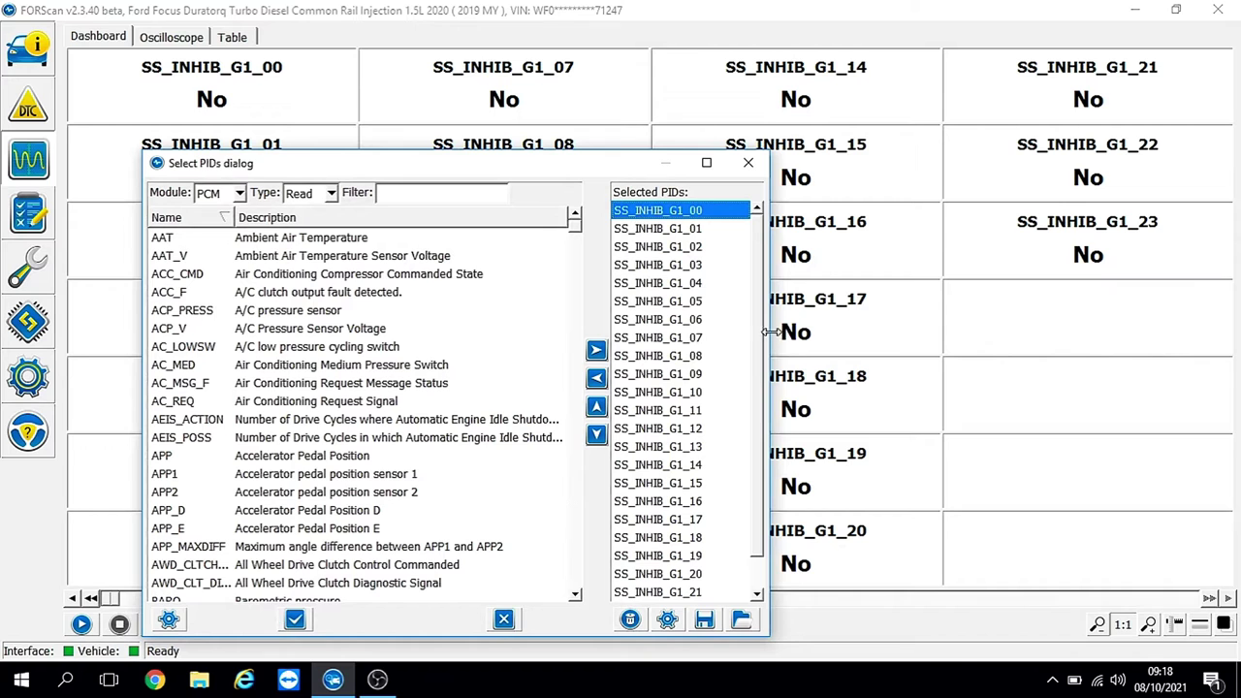
{"action": "left_click_drag", "start_coordinate": [761, 353], "coordinate": [763, 468]}
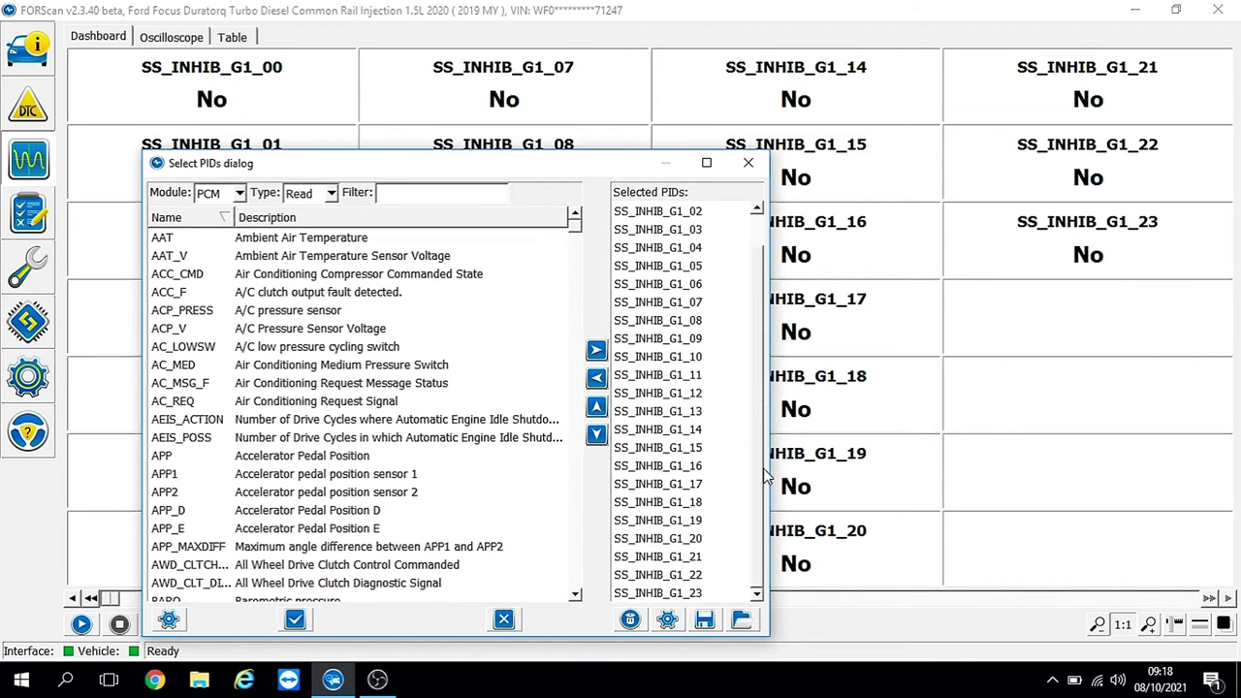
{"action": "left_click", "coordinate": [677, 593], "text": "shift"}
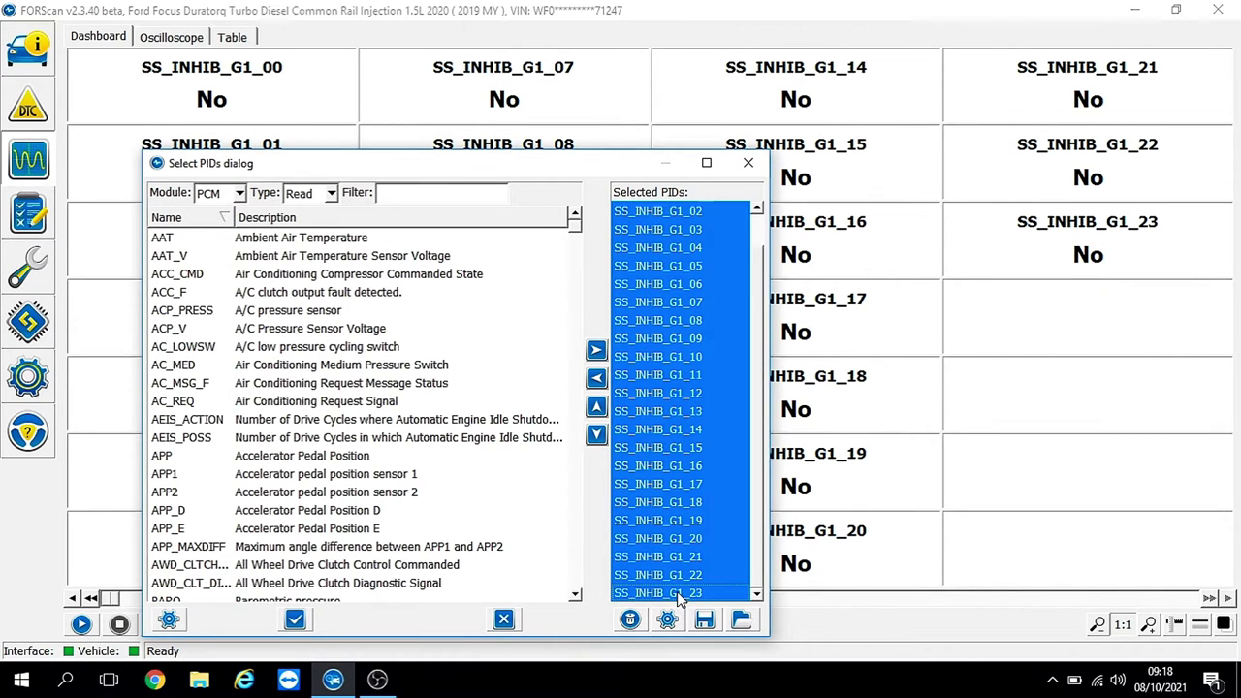
{"action": "left_click", "coordinate": [596, 380]}
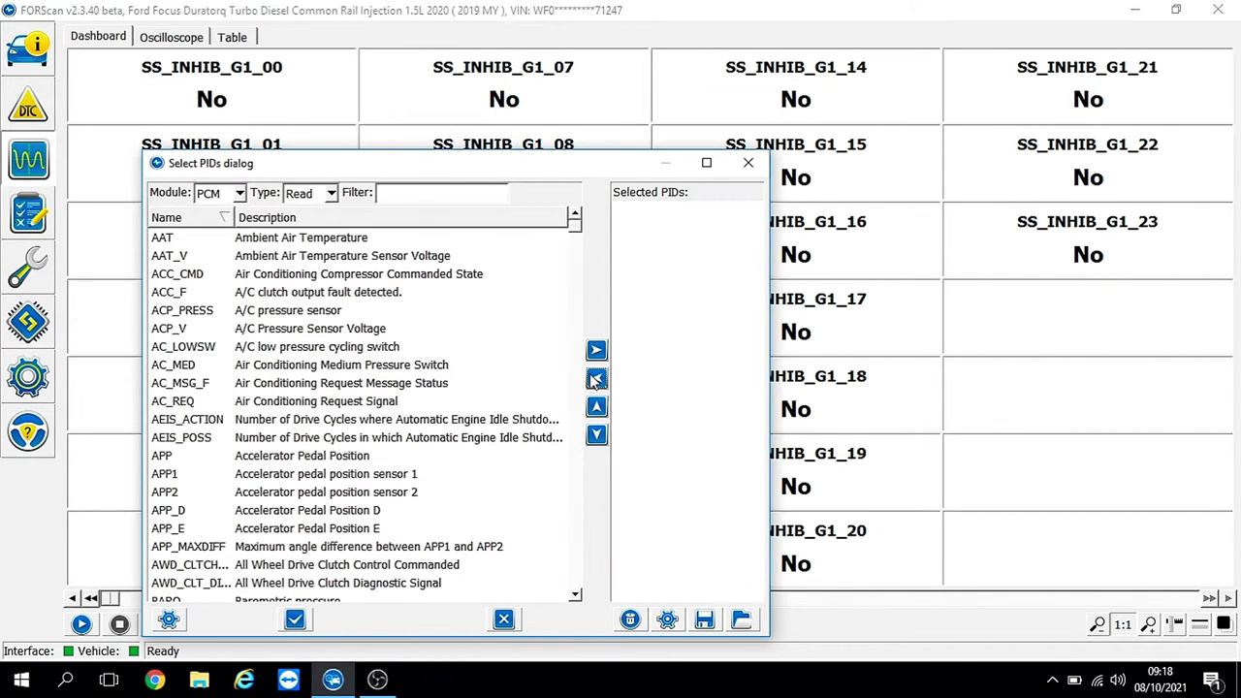
Step: Filter the PCM PIDs by "start" and add the stop-start inhibit PIDs SS_INHIB_G2_00 through SS_INHIB_G2_29 to the selection
{"action": "left_click", "coordinate": [490, 197]}
{"action": "type", "text": "start"}
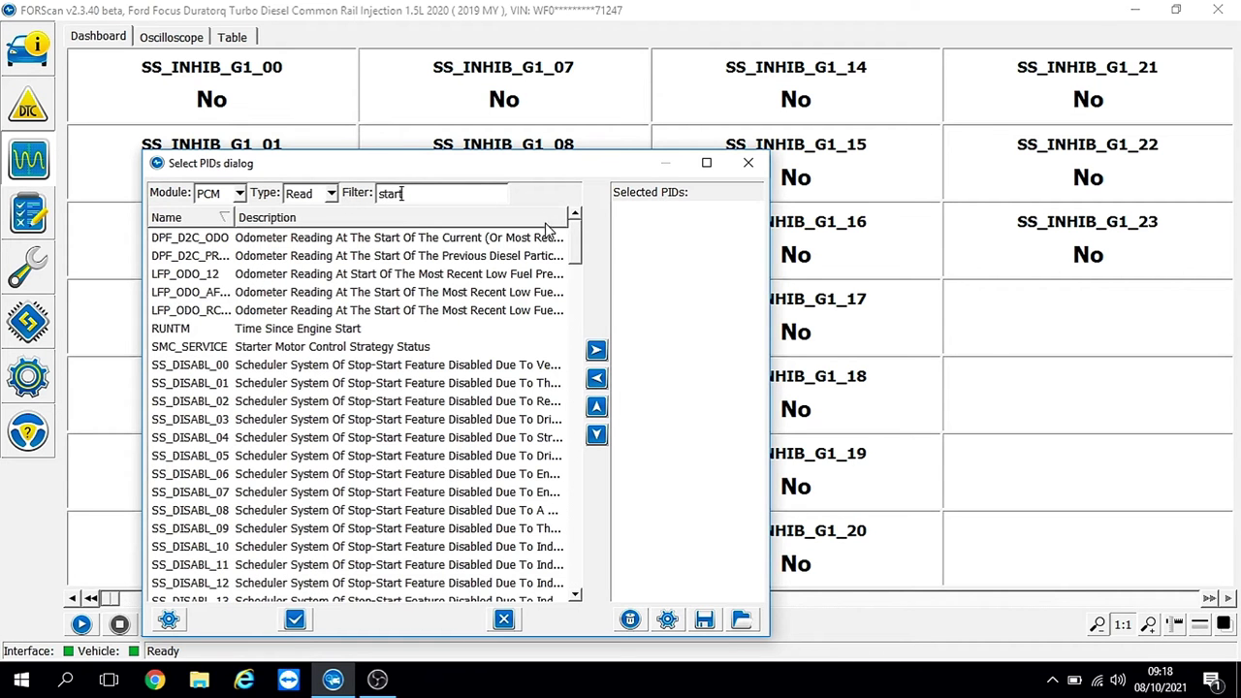
{"action": "left_click_drag", "start_coordinate": [576, 237], "coordinate": [588, 408]}
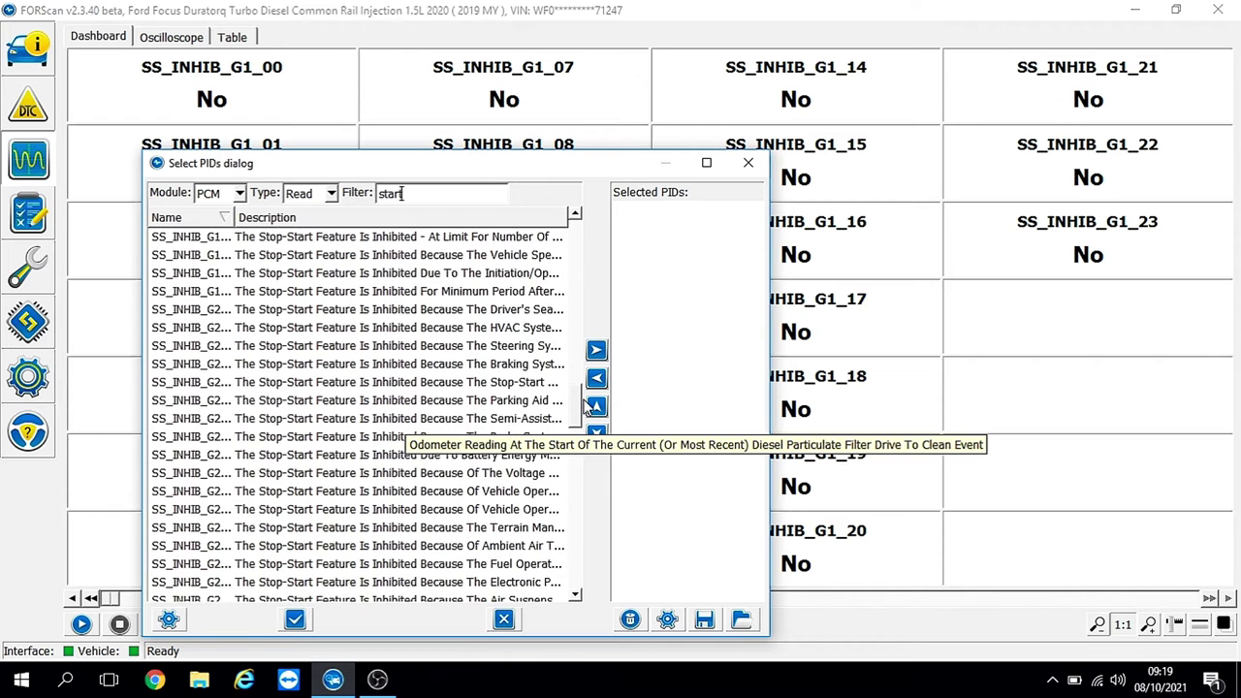
{"action": "left_click", "coordinate": [463, 311]}
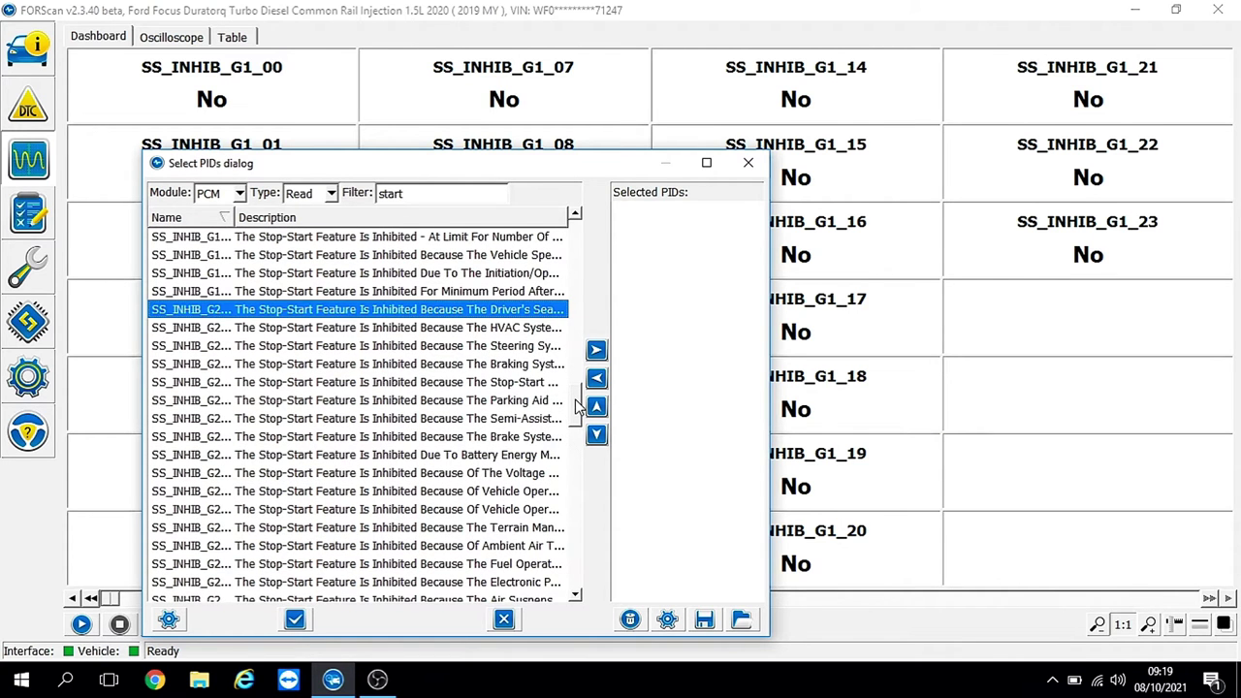
{"action": "scroll", "coordinate": [553, 427], "scroll_direction": "down", "scroll_amount": 7}
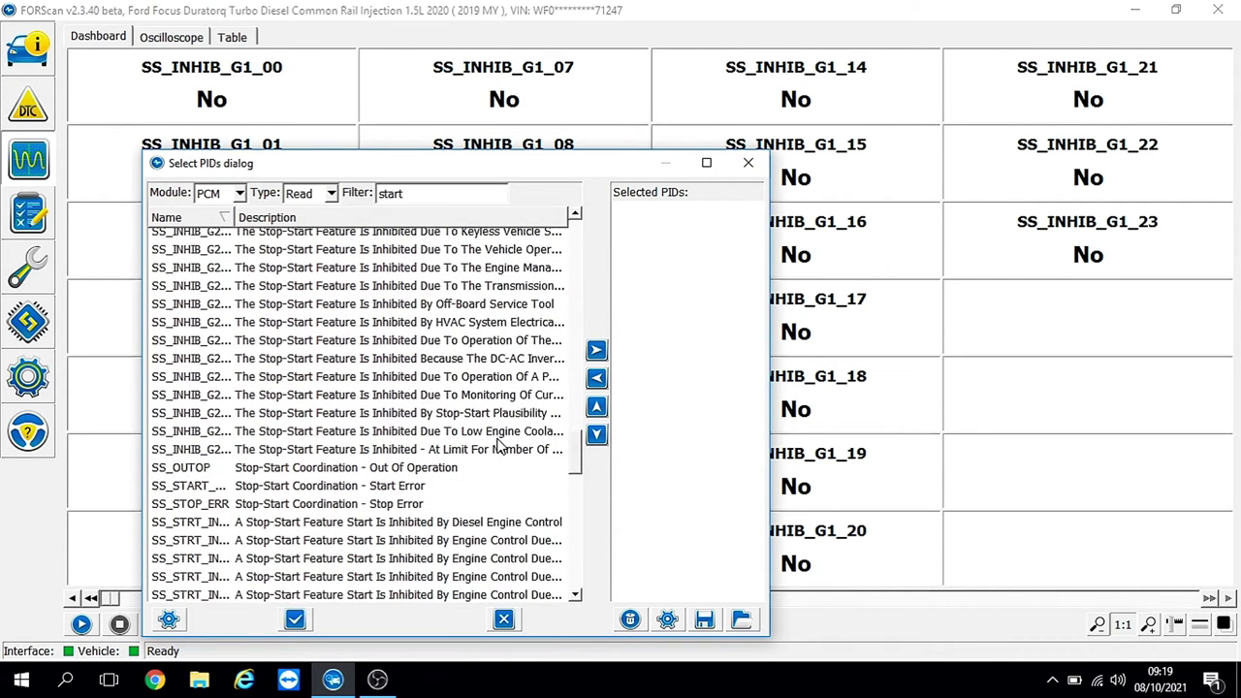
{"action": "left_click", "coordinate": [495, 451], "text": "shift"}
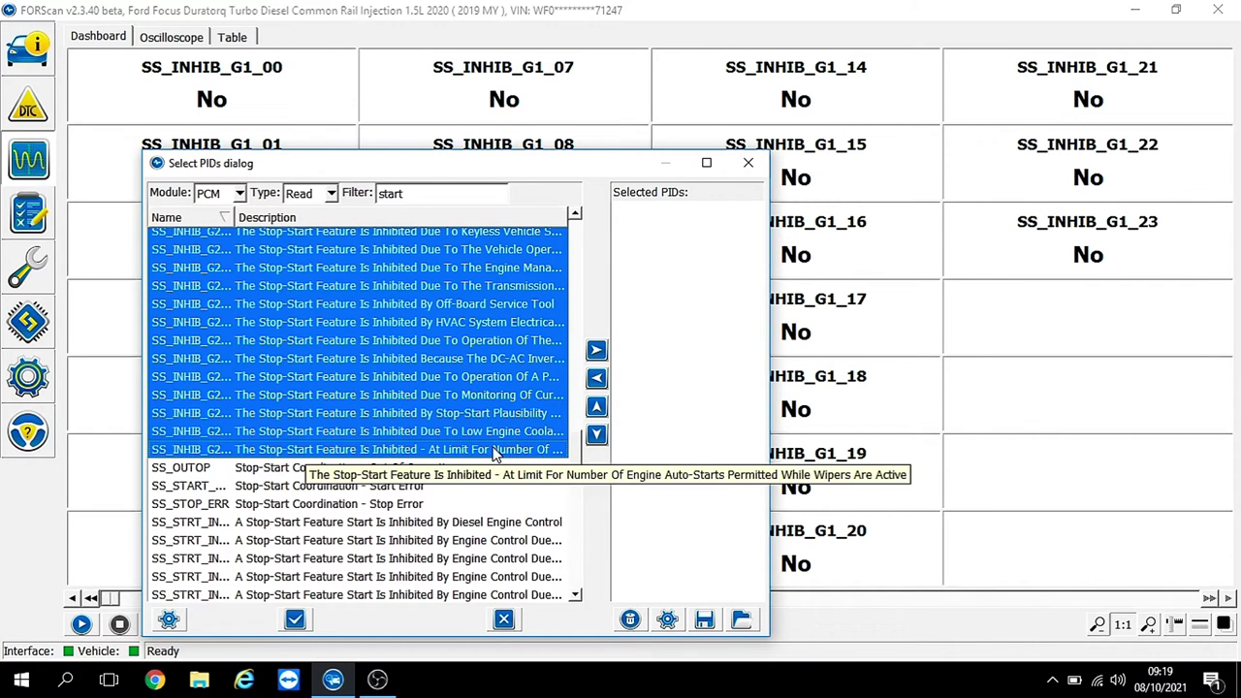
{"action": "left_click", "coordinate": [596, 351]}
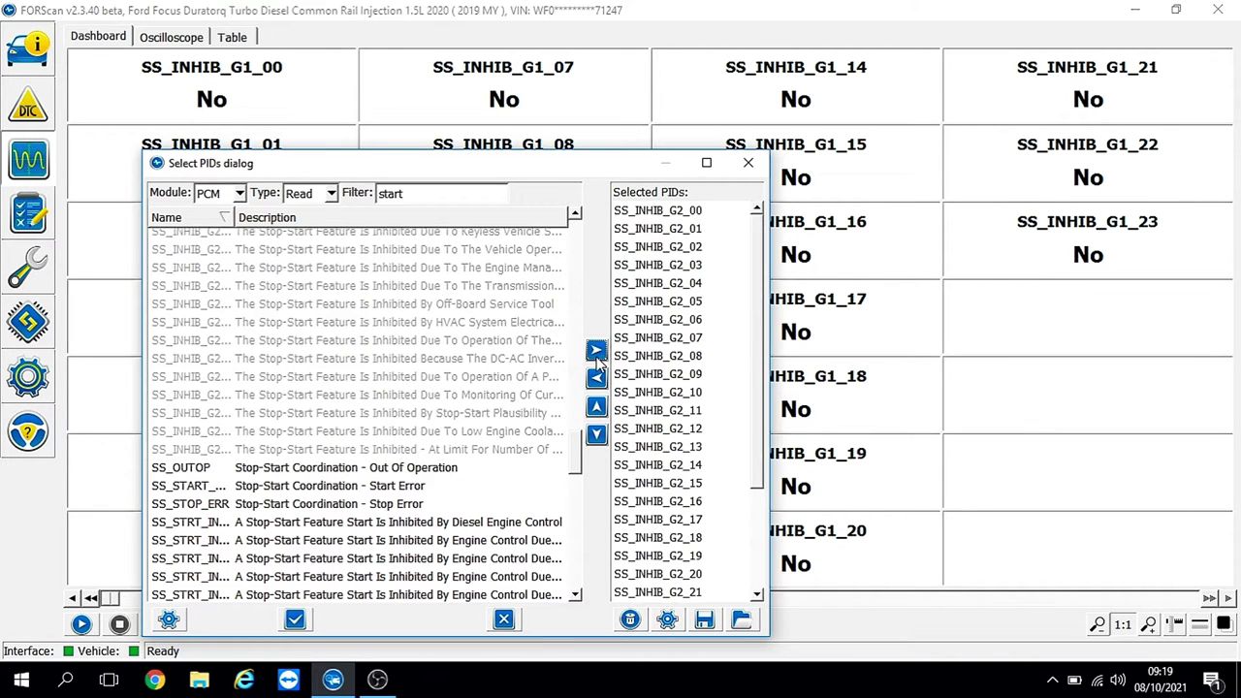
Step: Apply the SS_INHIB_G2 PID selection, stream its live values to check for active inhibits, and stop the streaming
{"action": "left_click", "coordinate": [295, 620]}
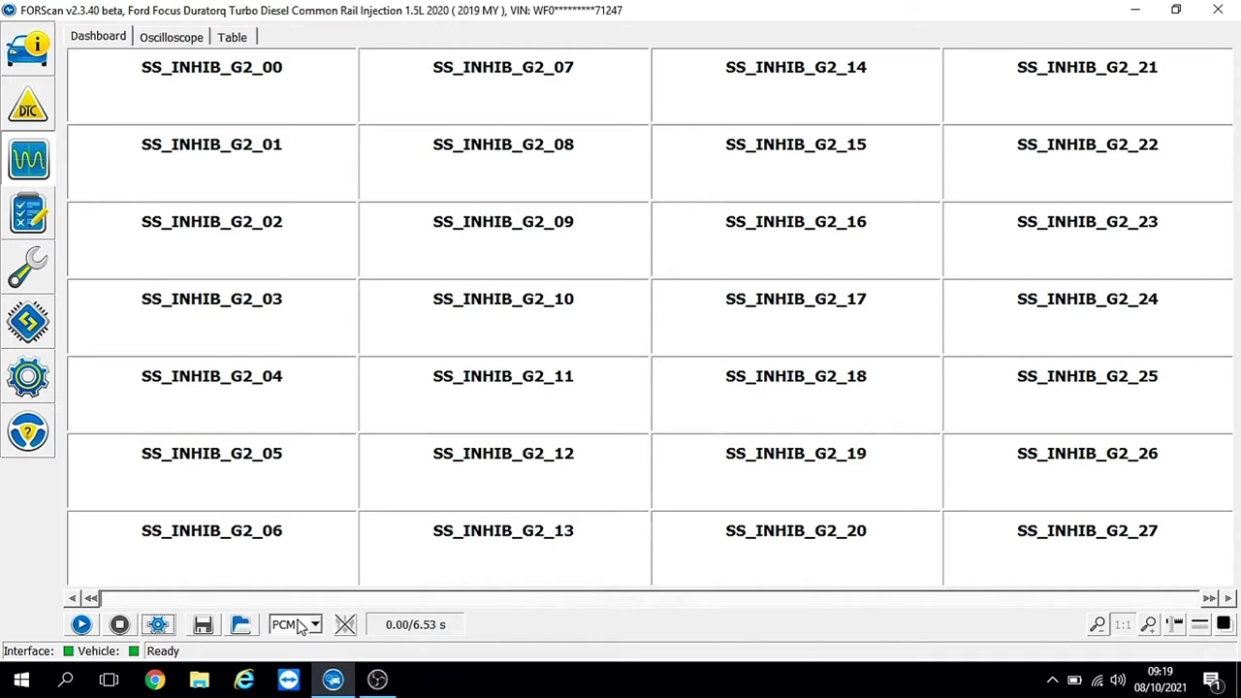
{"action": "left_click", "coordinate": [82, 625]}
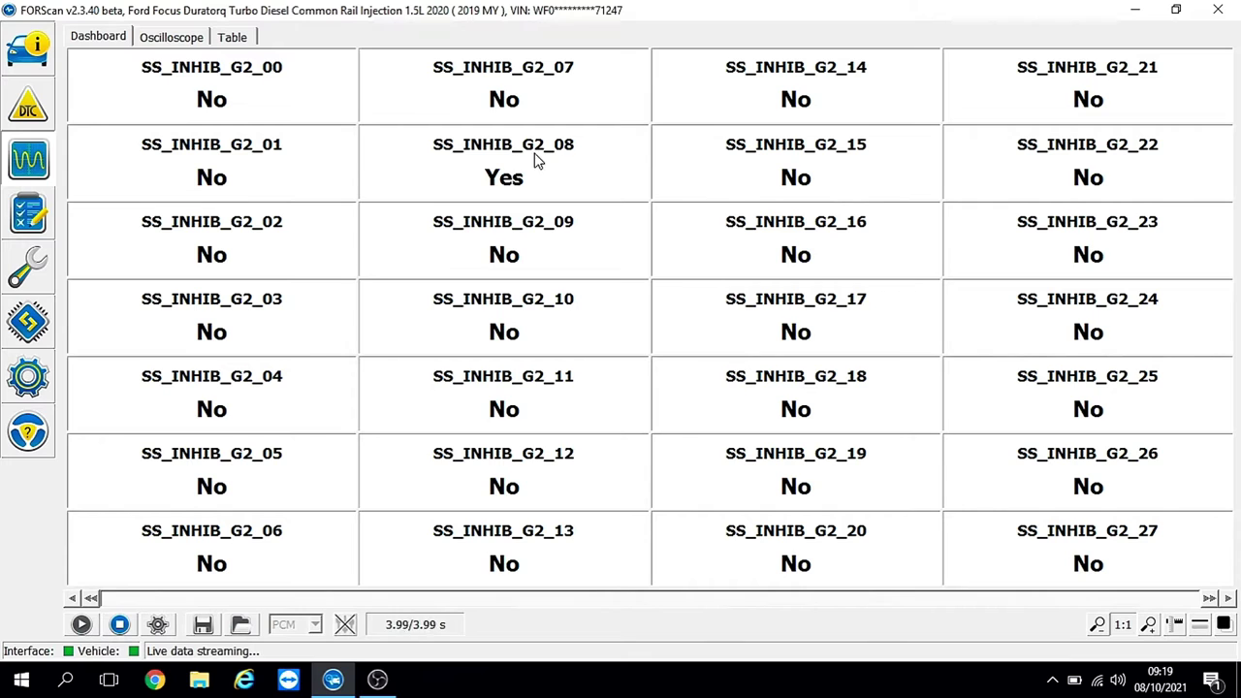
{"action": "mouse_move", "coordinate": [565, 144]}
{"action": "left_click", "coordinate": [120, 624]}
Step: Reopen the PID selection and remove every selected PID except SS_INHIB_G2_08
{"action": "left_click", "coordinate": [157, 625]}
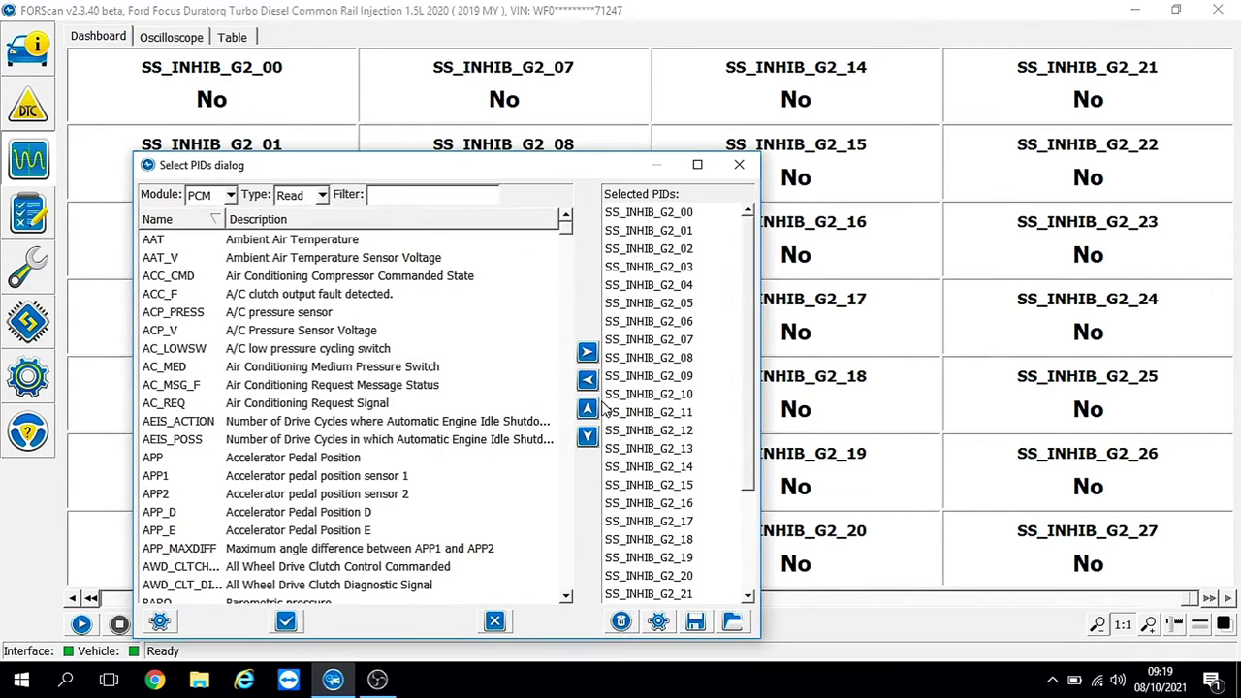
{"action": "left_click", "coordinate": [691, 215]}
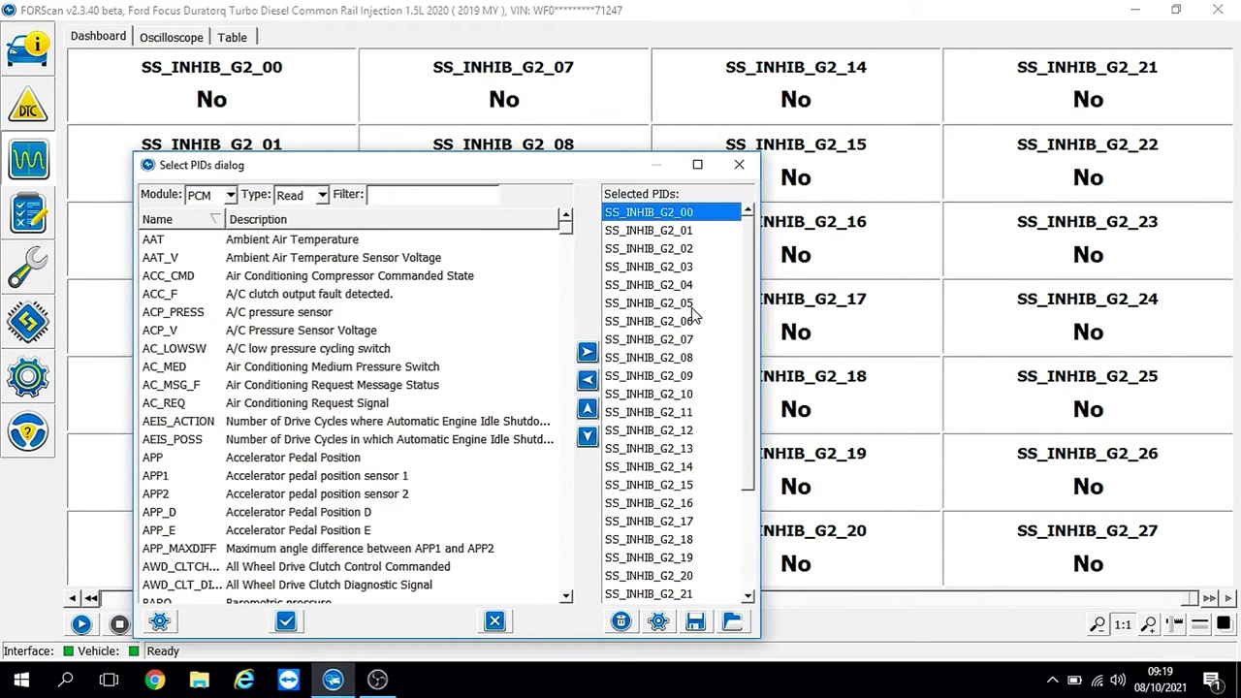
{"action": "left_click", "coordinate": [692, 341], "text": "shift"}
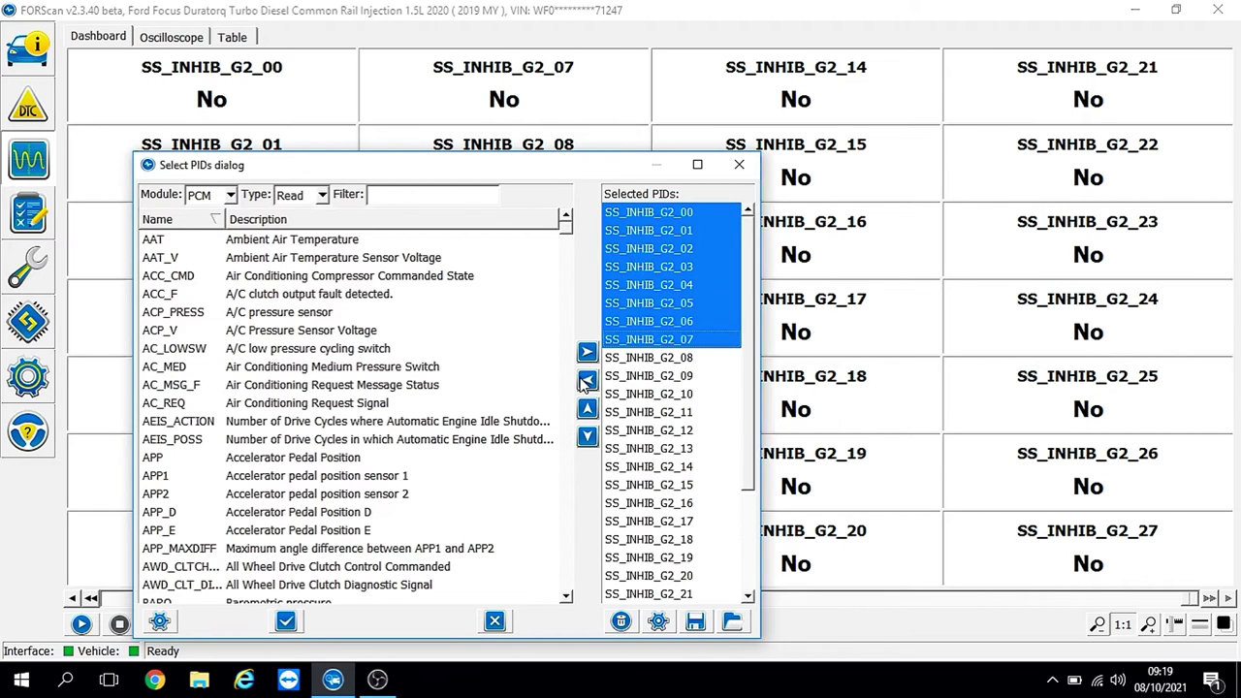
{"action": "left_click", "coordinate": [587, 380]}
{"action": "left_click", "coordinate": [672, 231]}
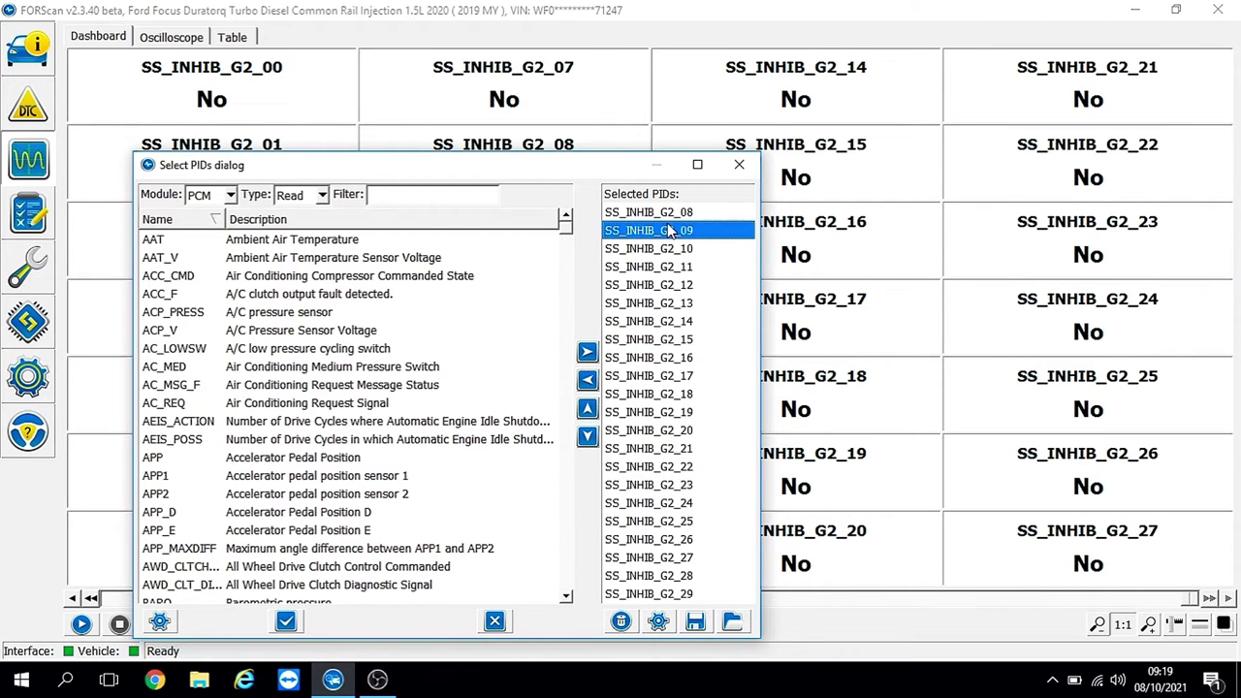
{"action": "left_click", "coordinate": [676, 595], "text": "shift"}
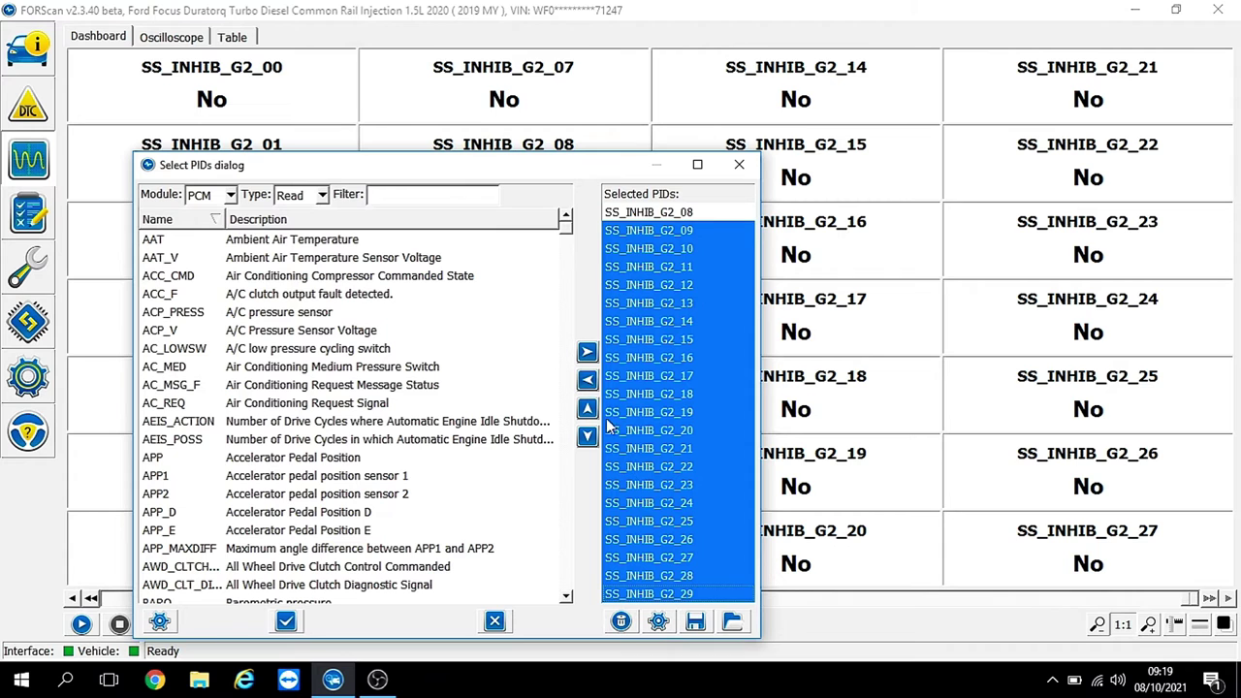
{"action": "left_click", "coordinate": [587, 380]}
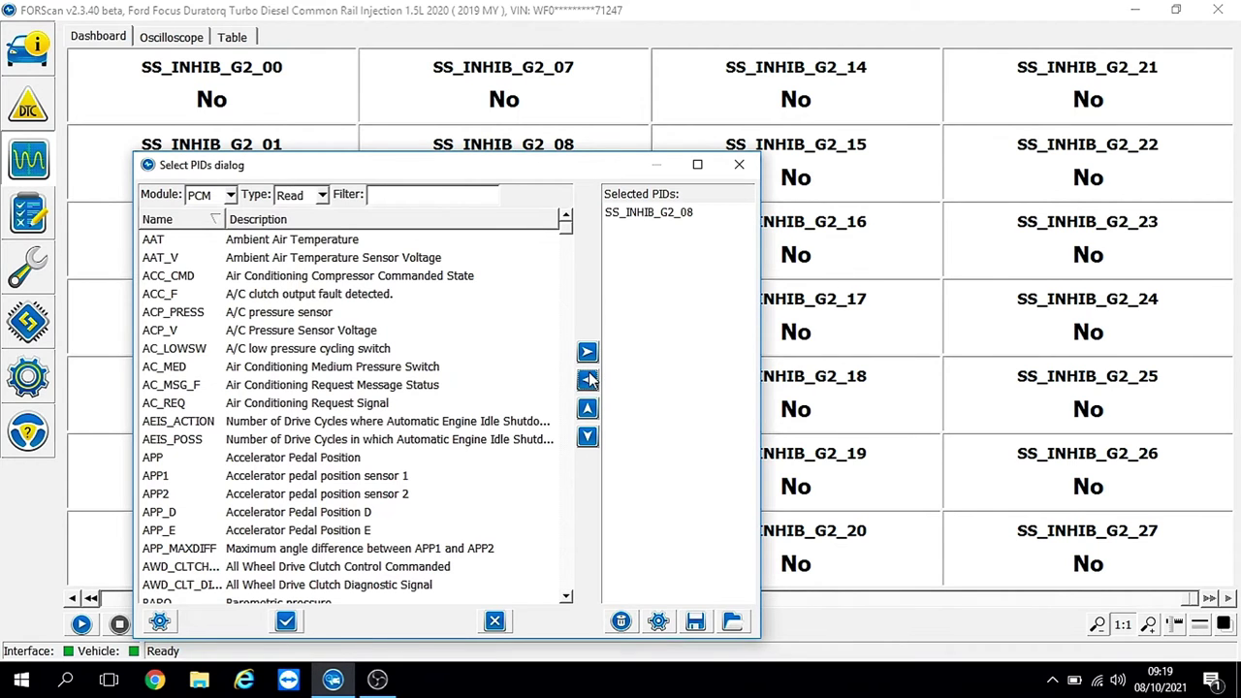
Step: Apply the selection with only SS_INHIB_G2_08 and stream its live value on the dashboard
{"action": "left_click", "coordinate": [286, 622]}
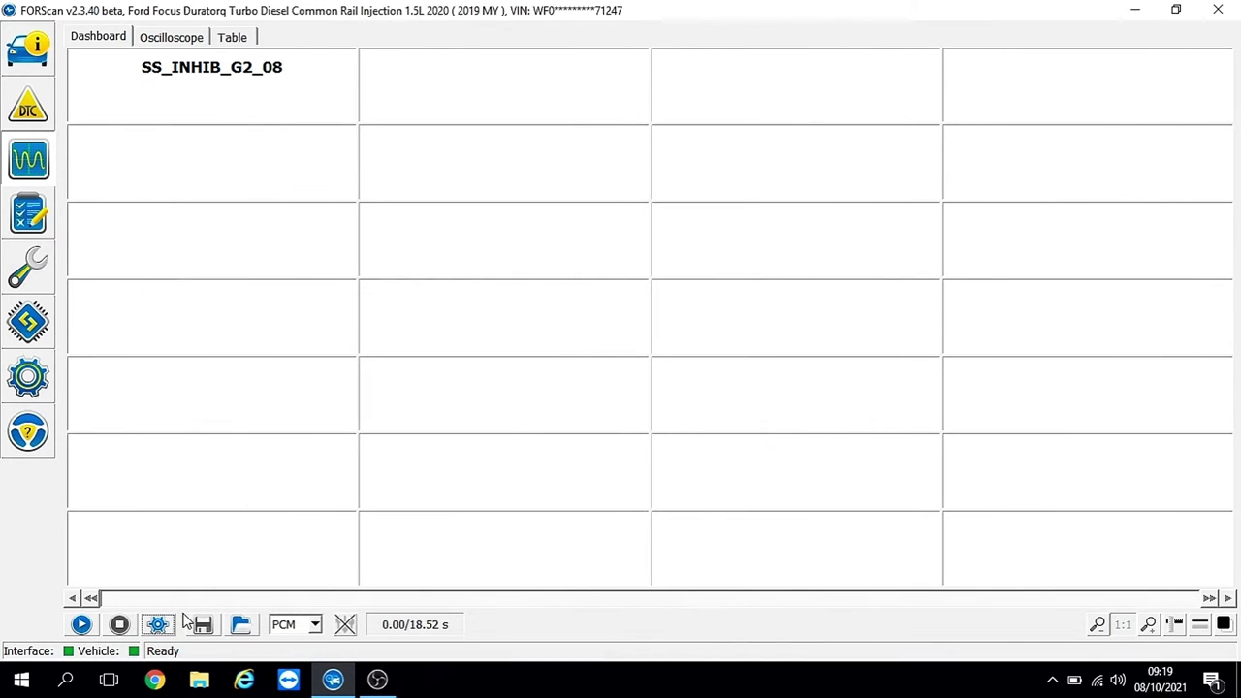
{"action": "left_click", "coordinate": [82, 625]}
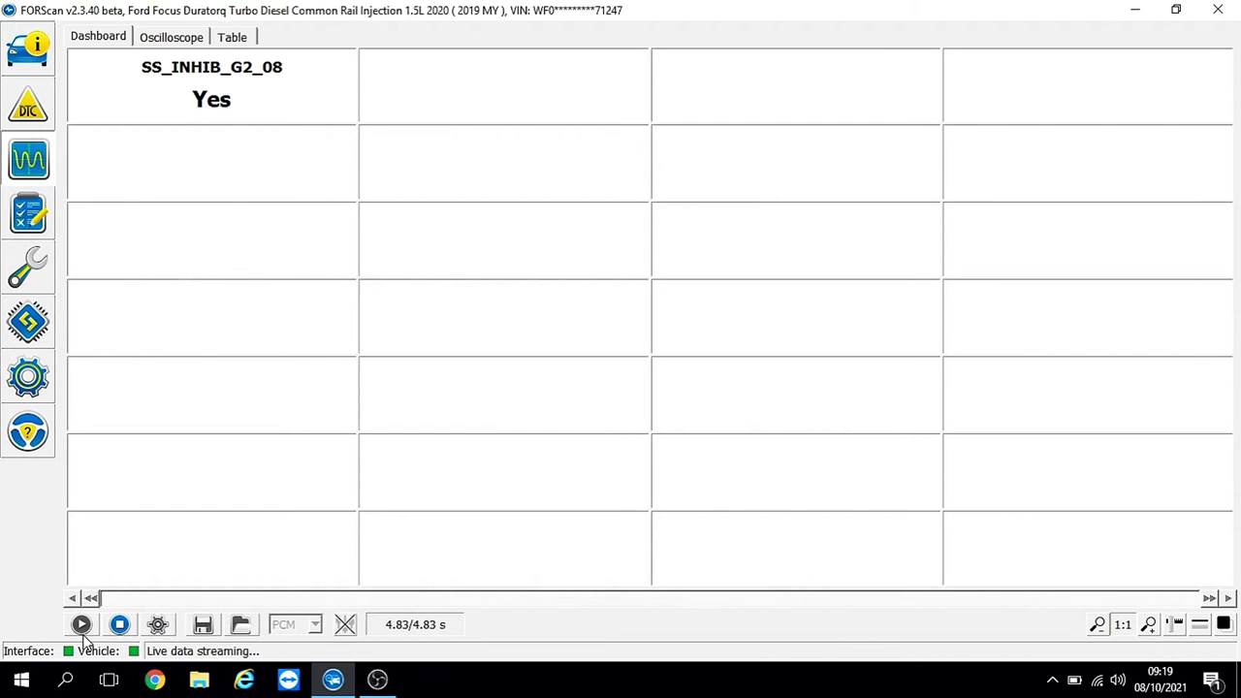
{"action": "mouse_move", "coordinate": [245, 83]}
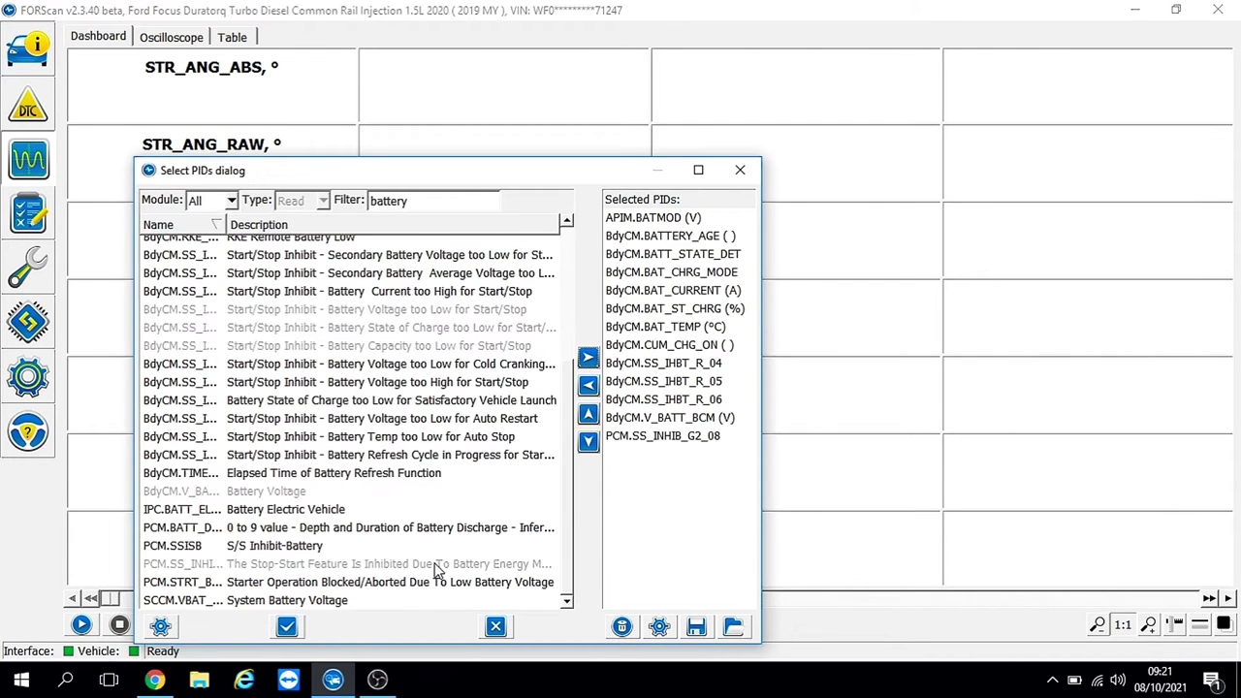
Step: Add the low-battery starter block PID PCM.STRT_BLCK_A_19 and the system battery voltage PID SCCM.VBAT_SCCM to the selected PIDs
{"action": "left_click", "coordinate": [401, 583]}
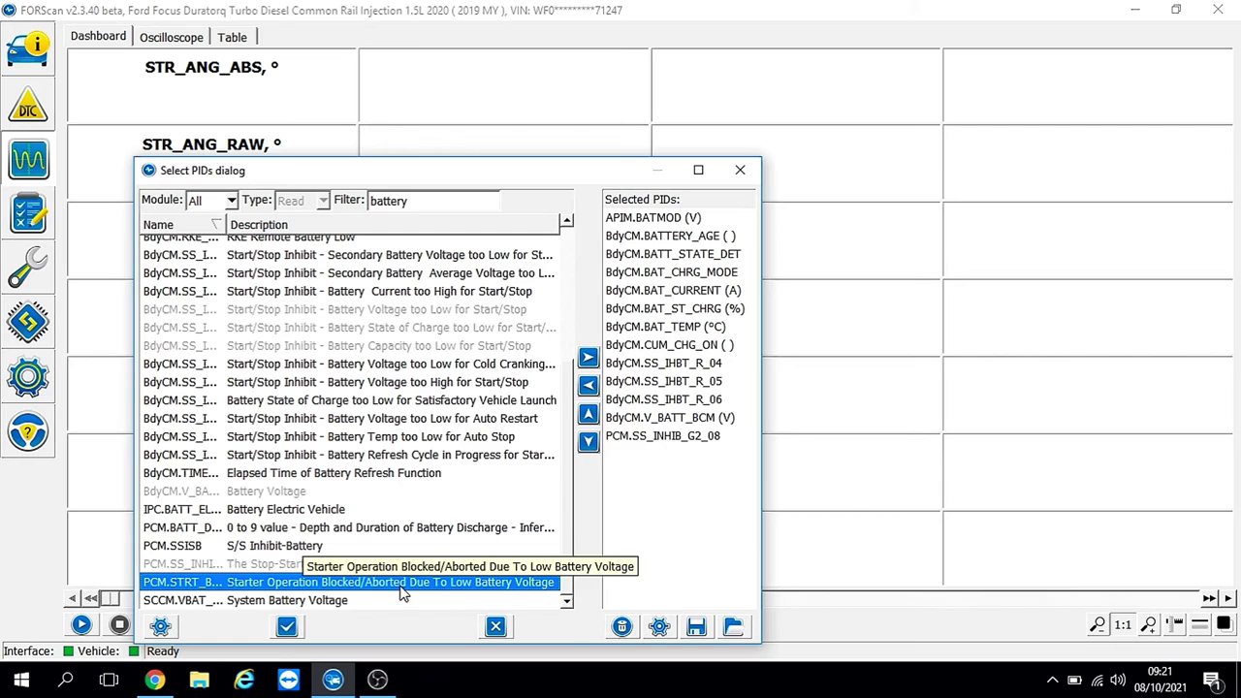
{"action": "left_click", "coordinate": [587, 359]}
{"action": "left_click", "coordinate": [296, 601]}
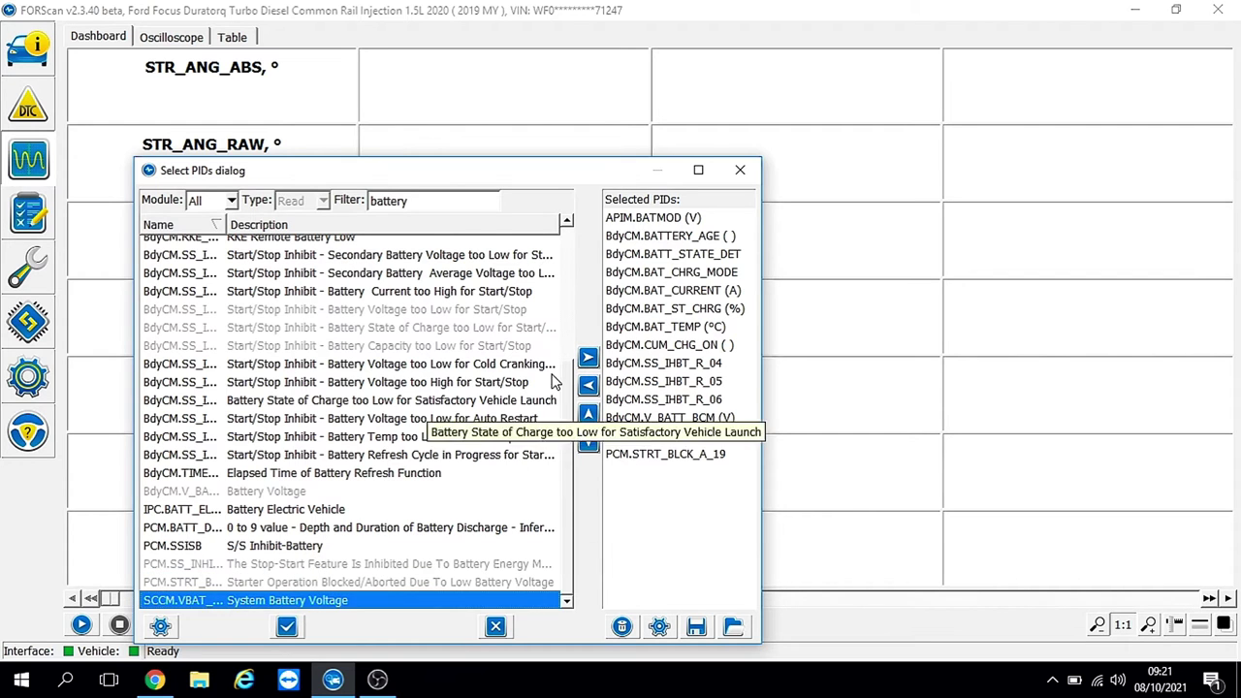
{"action": "left_click", "coordinate": [588, 359]}
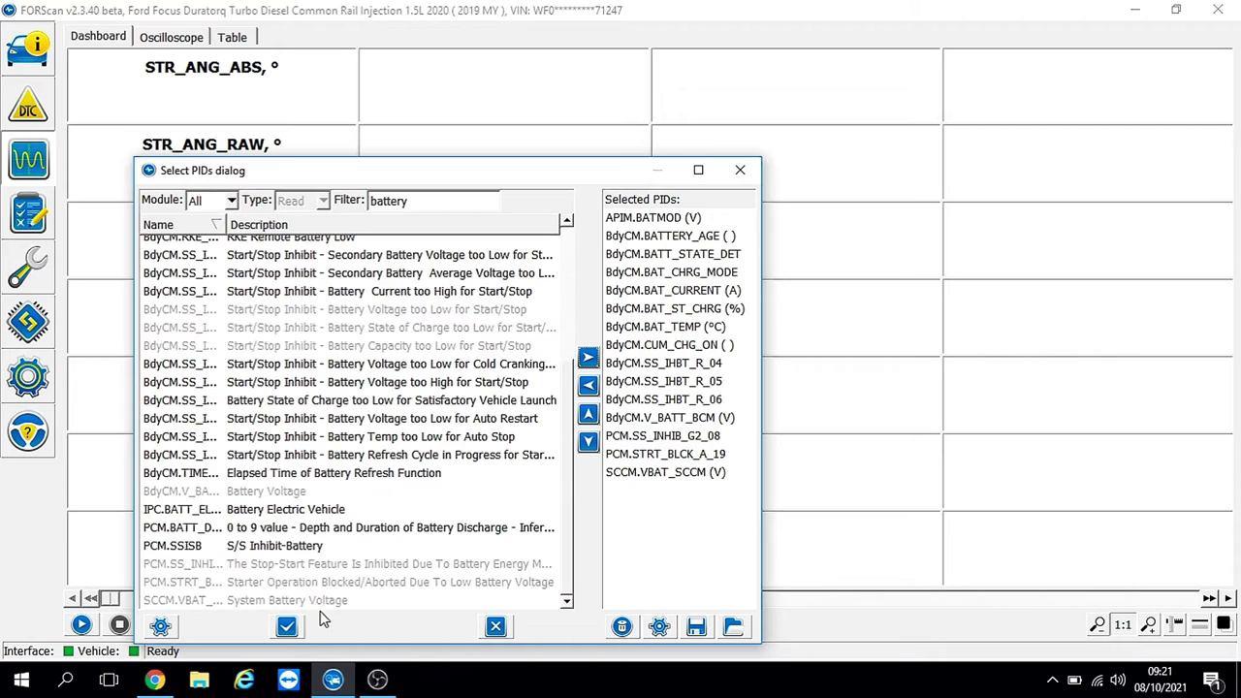
Step: Apply the battery-related PID selection to the dashboard, stream its live values, and stop the streaming
{"action": "left_click", "coordinate": [295, 631]}
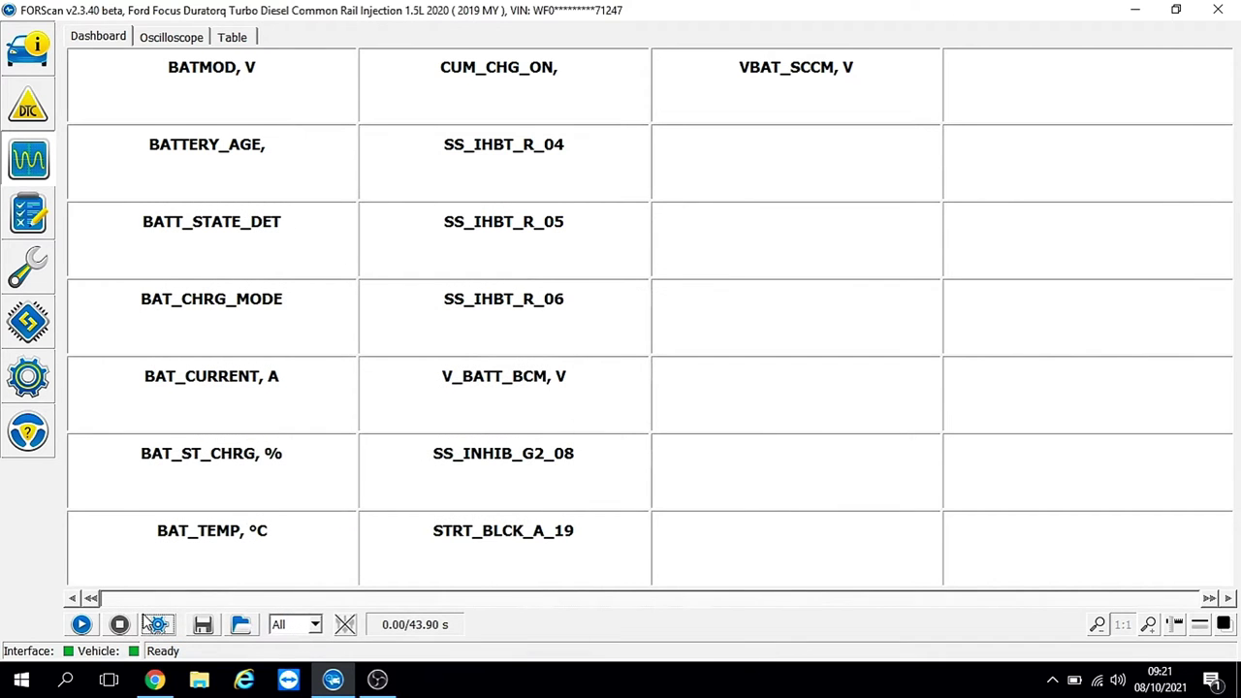
{"action": "left_click", "coordinate": [82, 625]}
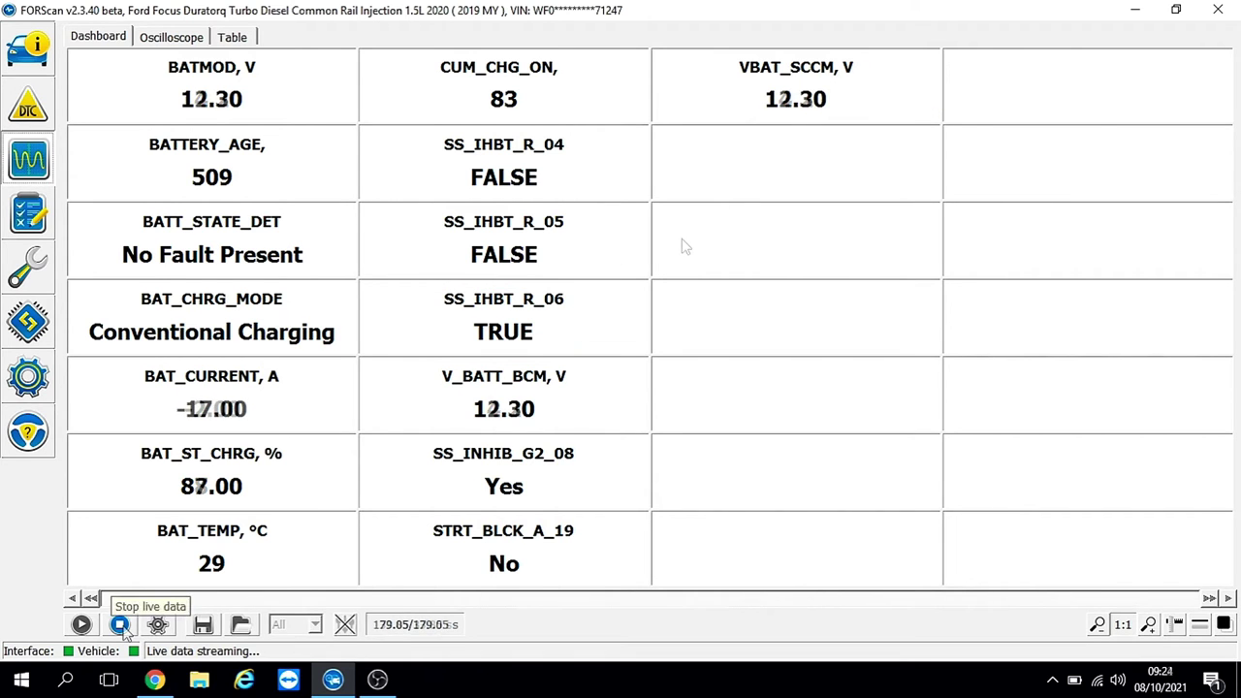
{"action": "left_click", "coordinate": [119, 624]}
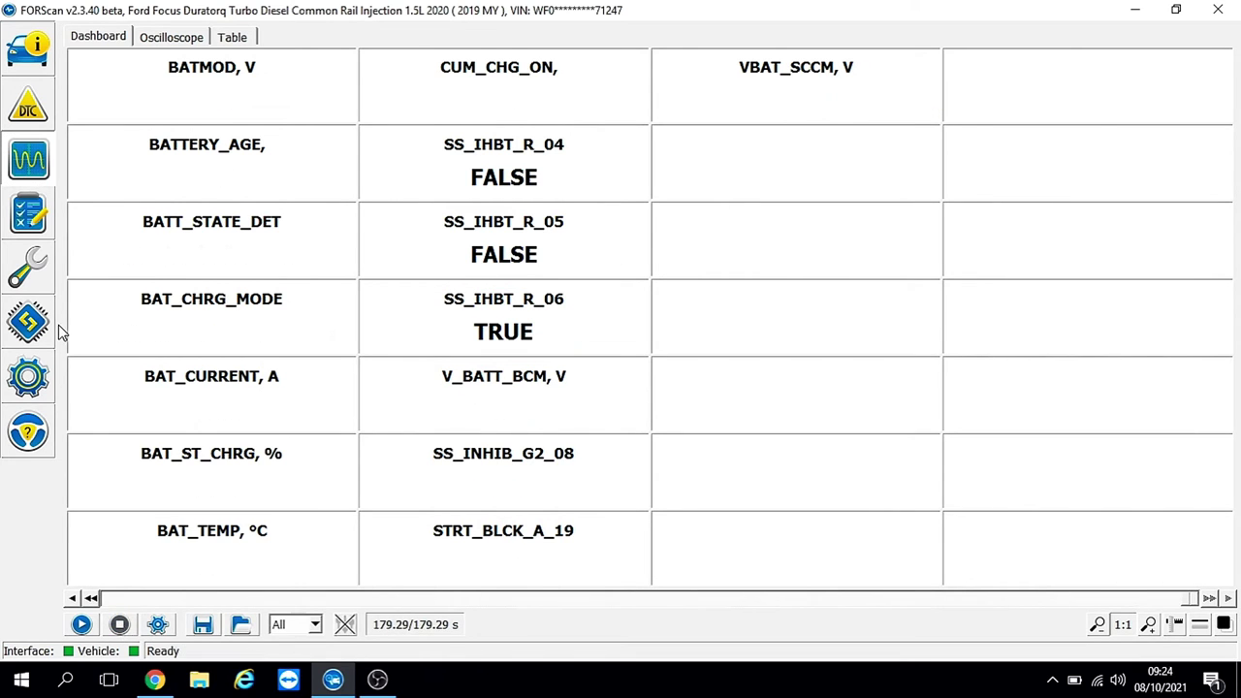
Step: Run the BdyCM Module Reset service procedure, accepting the warning and acknowledging the ignition OFF and ON requests
{"action": "left_click", "coordinate": [26, 260]}
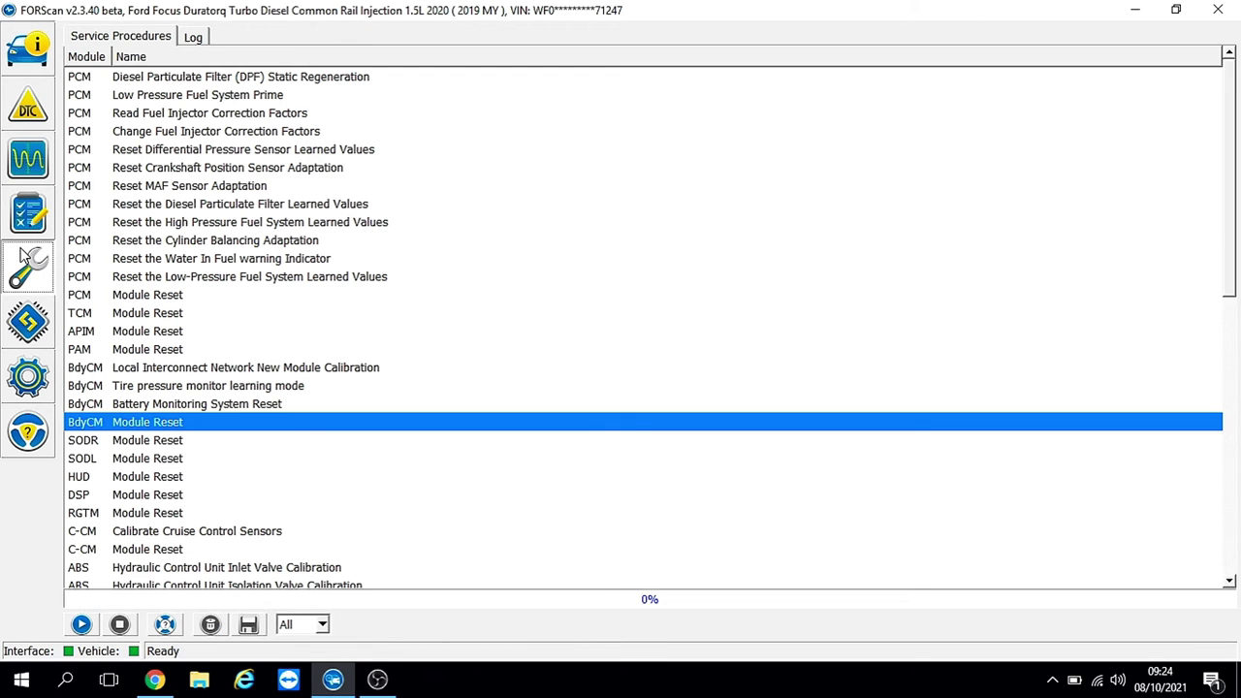
{"action": "left_click", "coordinate": [81, 624]}
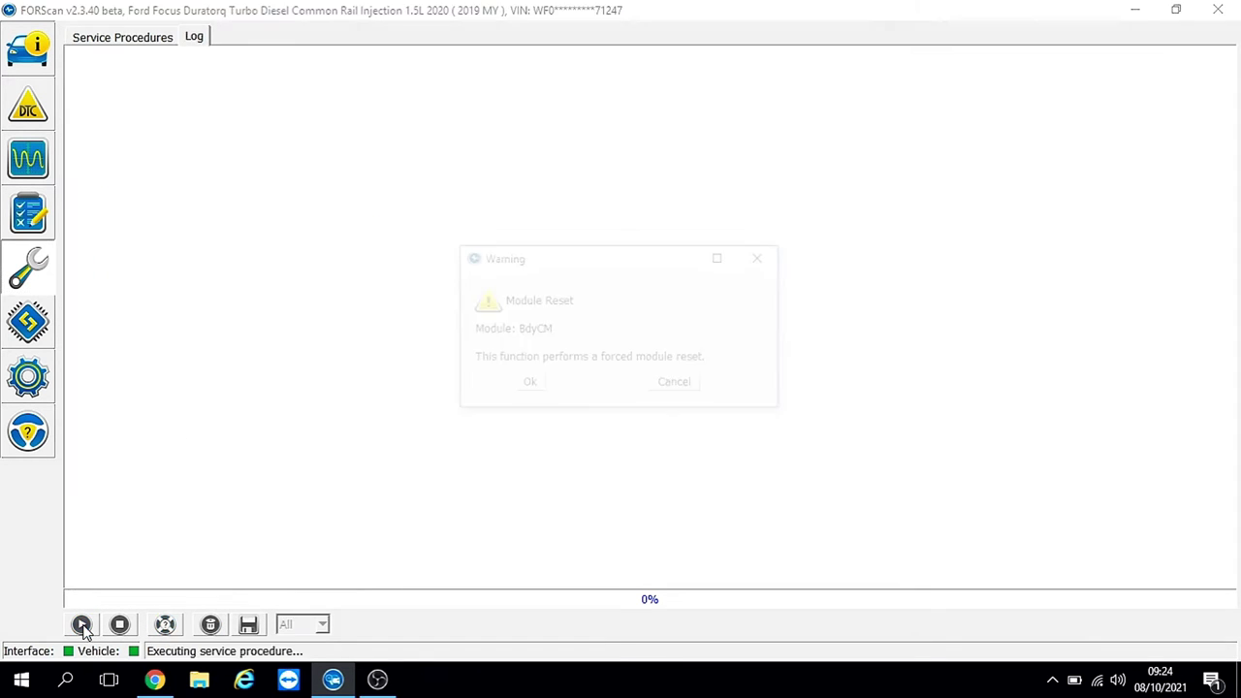
{"action": "left_click", "coordinate": [528, 385]}
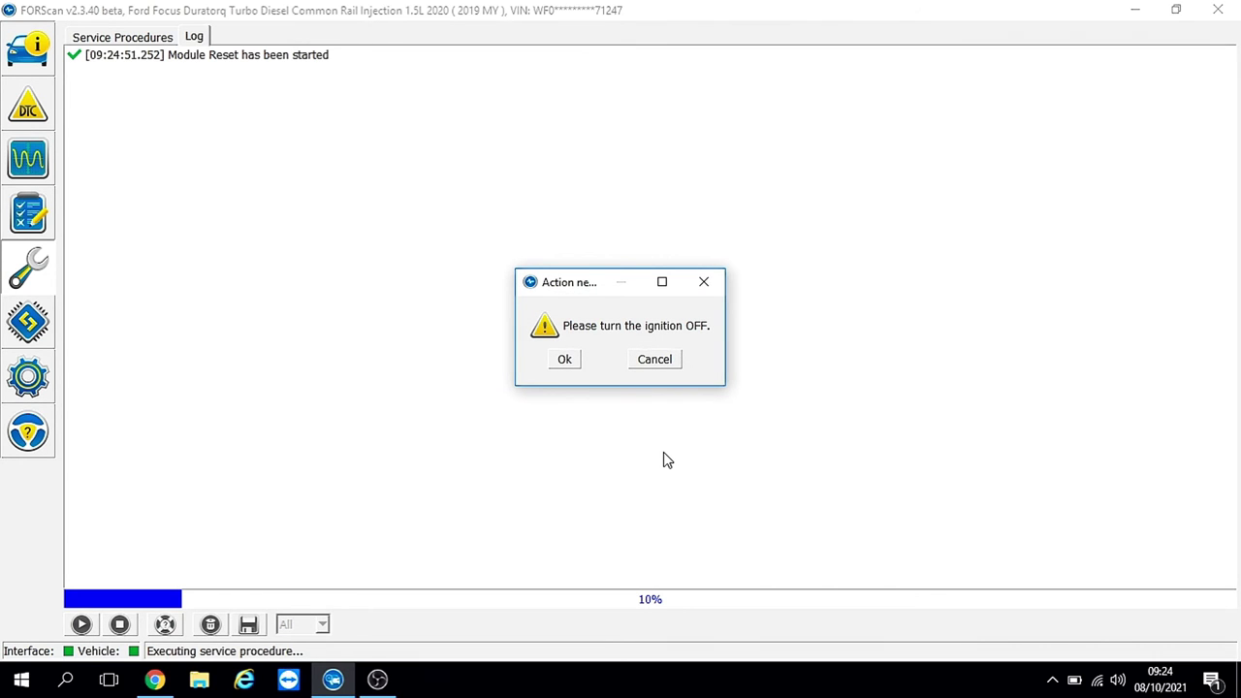
{"action": "left_click", "coordinate": [564, 359]}
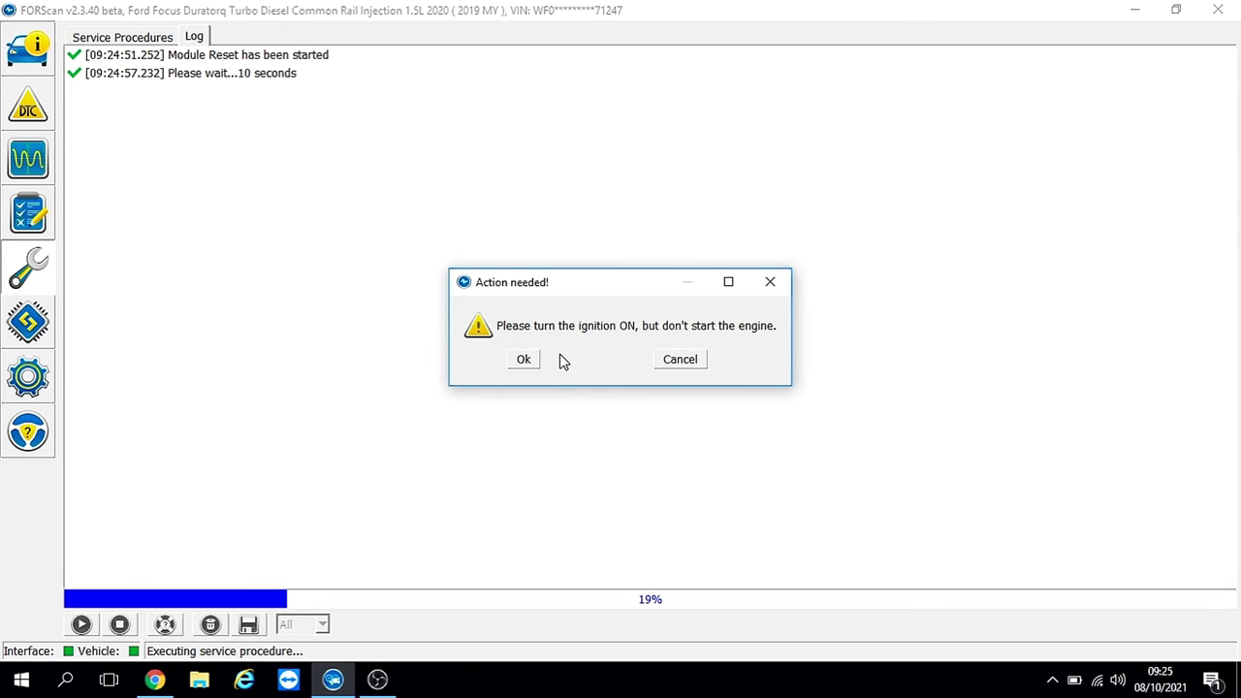
{"action": "left_click", "coordinate": [525, 360]}
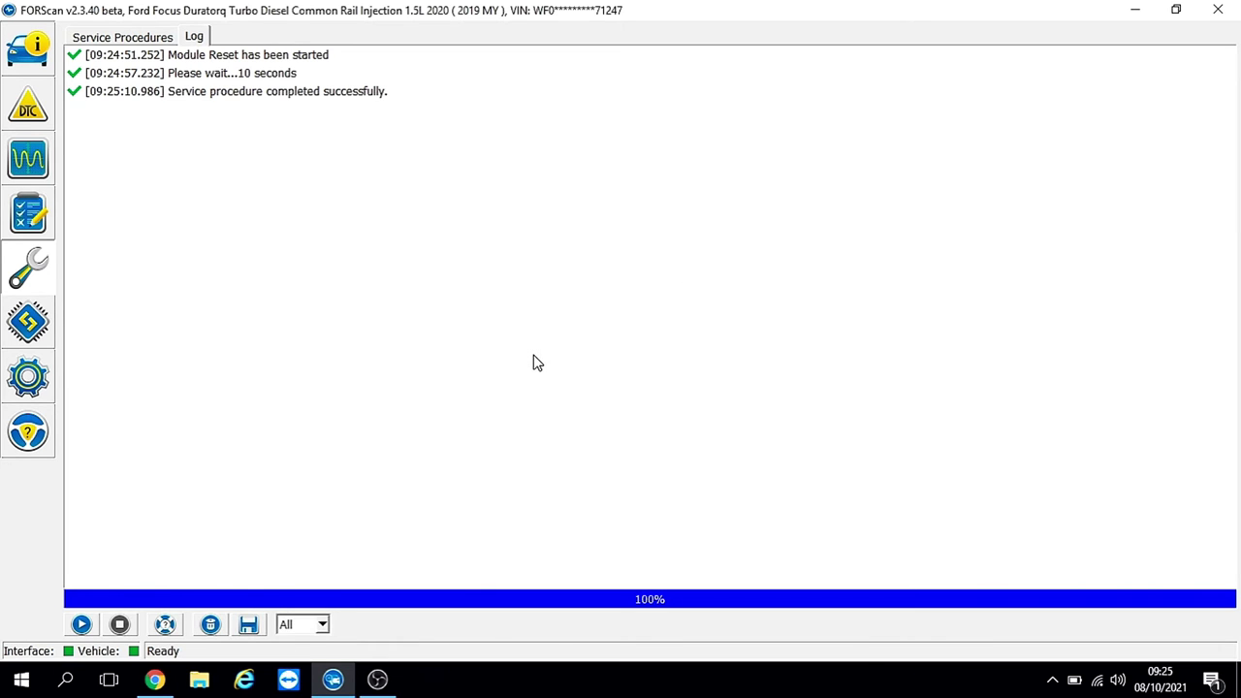